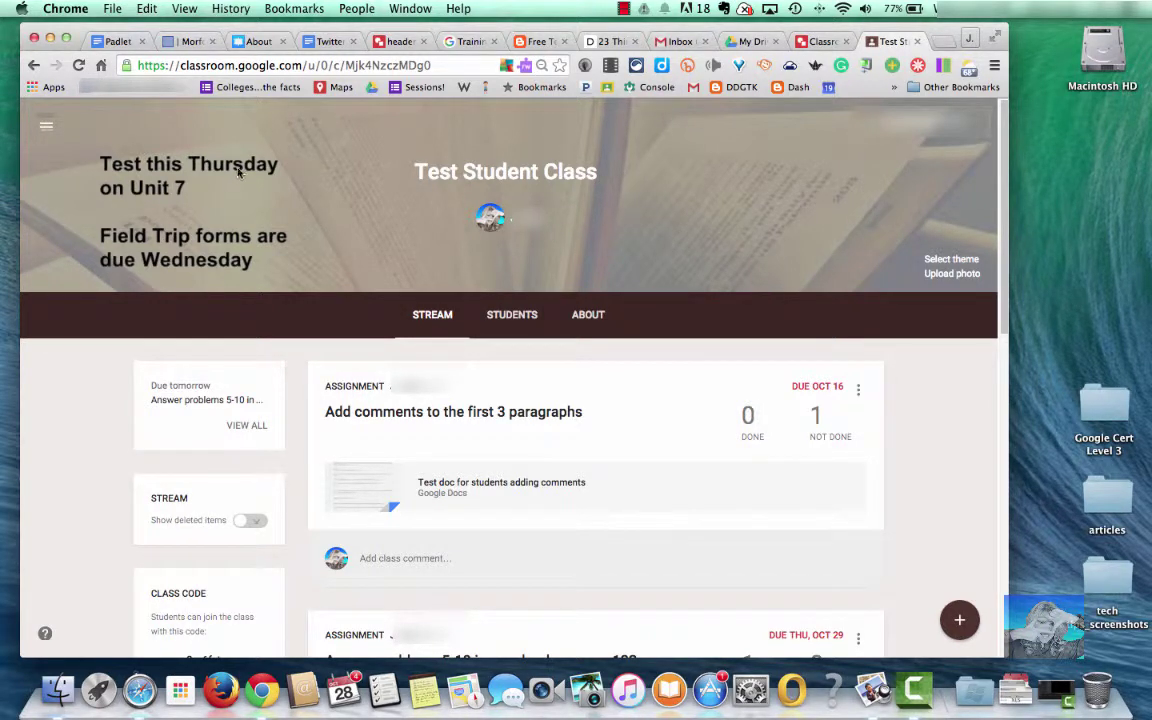
# Step: Scroll down the Test Student Class stream past its header notices
pyautogui.scroll(-1, 243, 231)
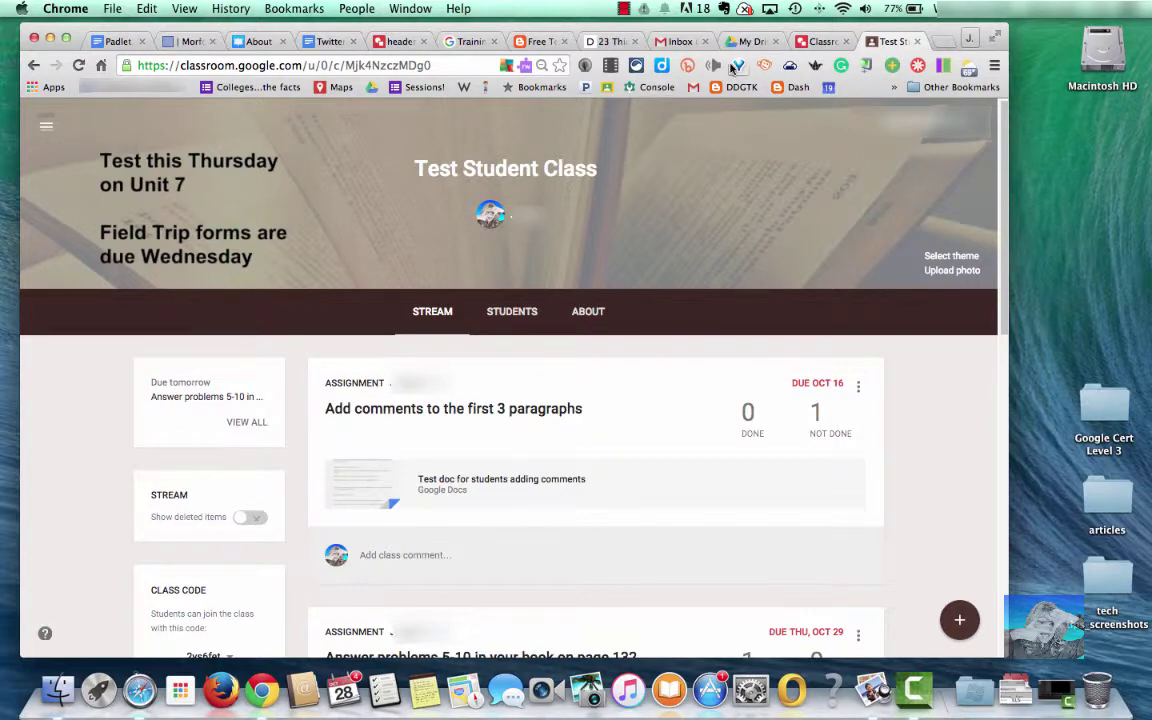
# Step: From My Drive, create a new blank Google Drawings file through NEW > More
pyautogui.click(752, 42)
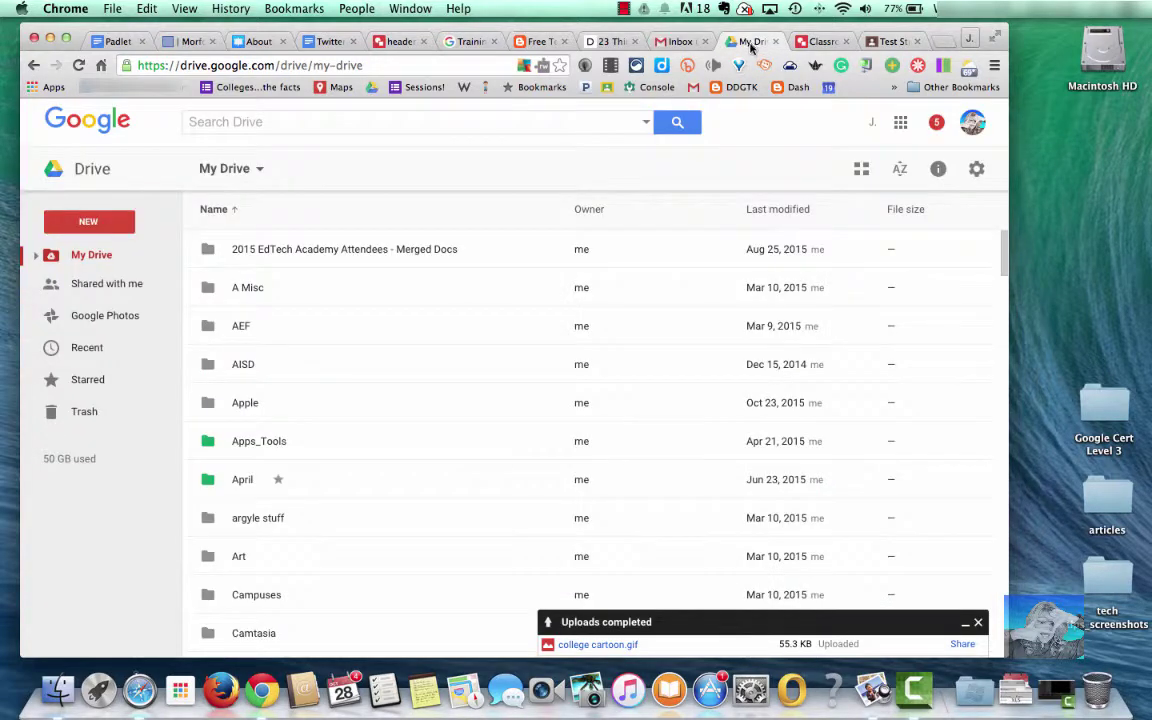
pyautogui.click(100, 228)
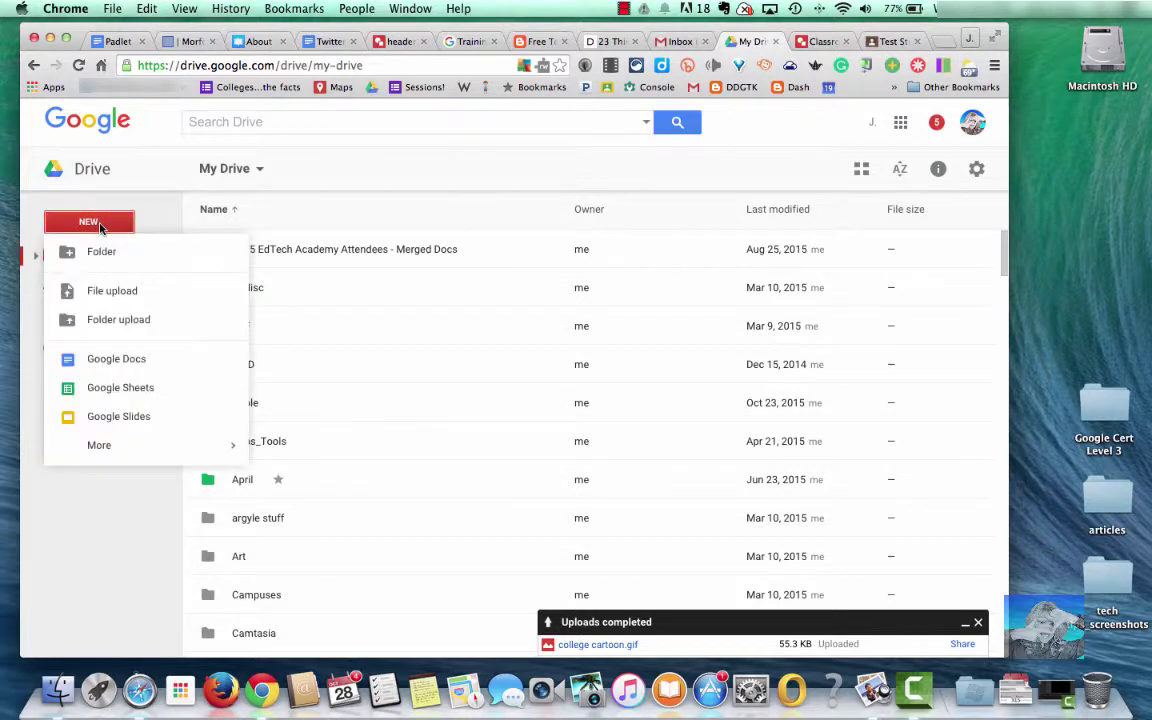
pyautogui.moveTo(113, 452)
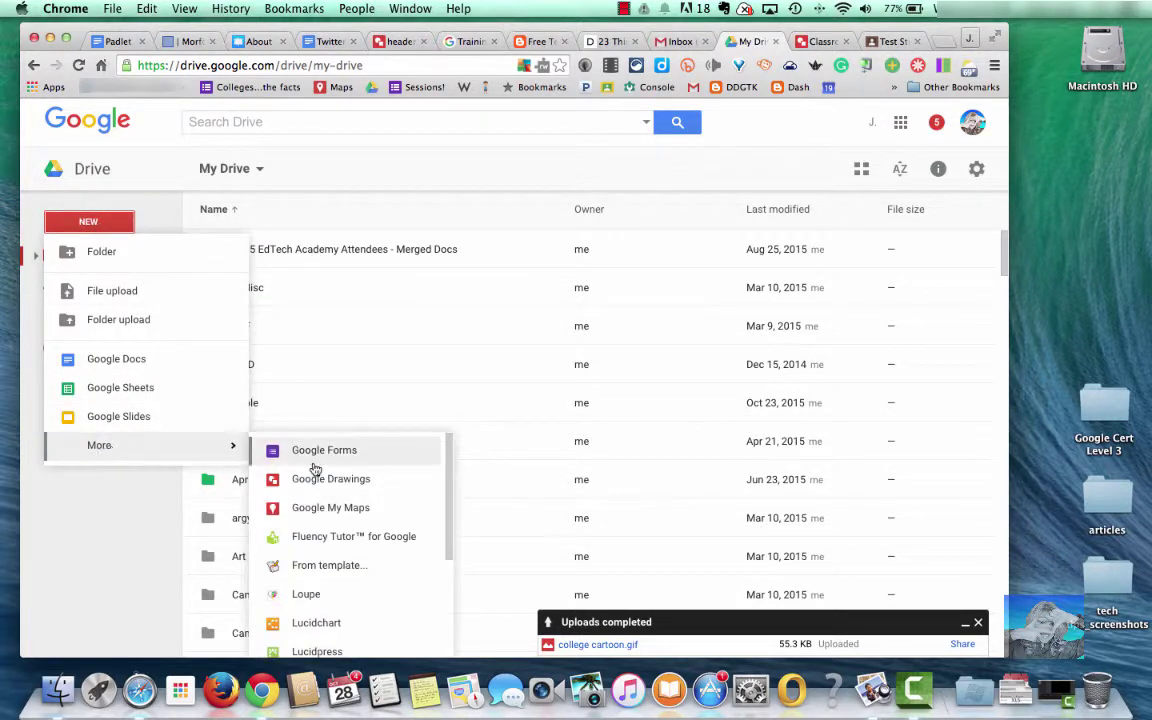
pyautogui.click(364, 489)
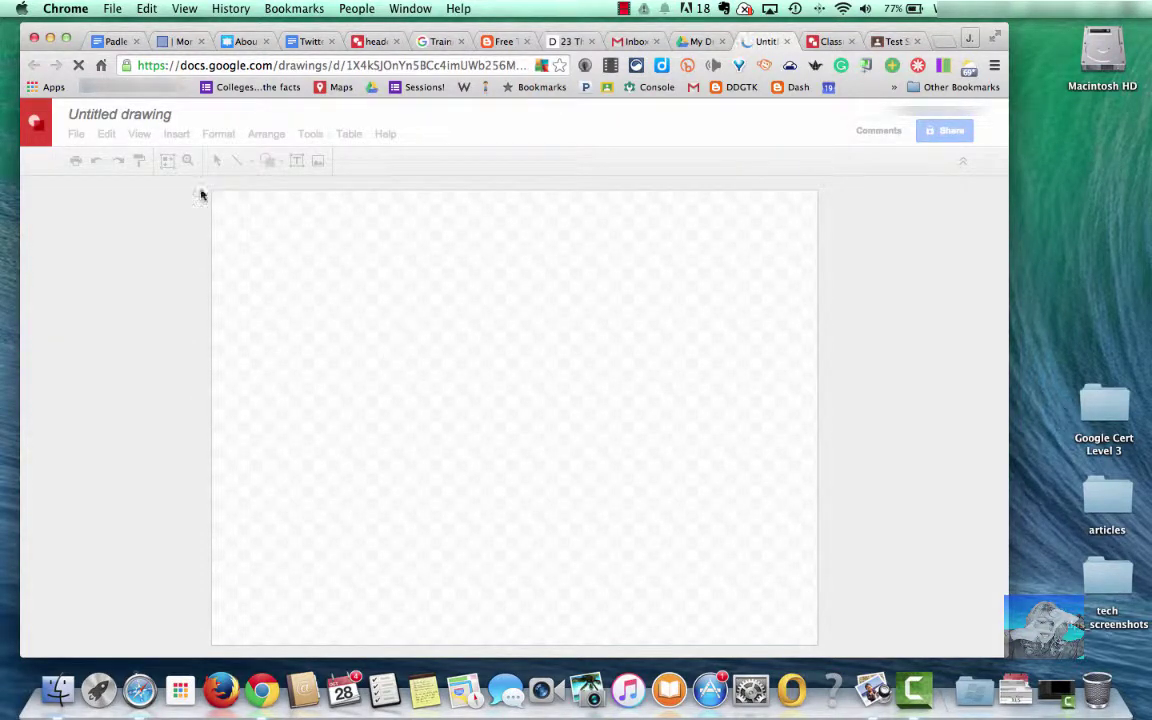
# Step: Replace the 'Untitled drawing' title with 'Classroom Header reminders'
pyautogui.click(101, 115)
pyautogui.click(101, 115)
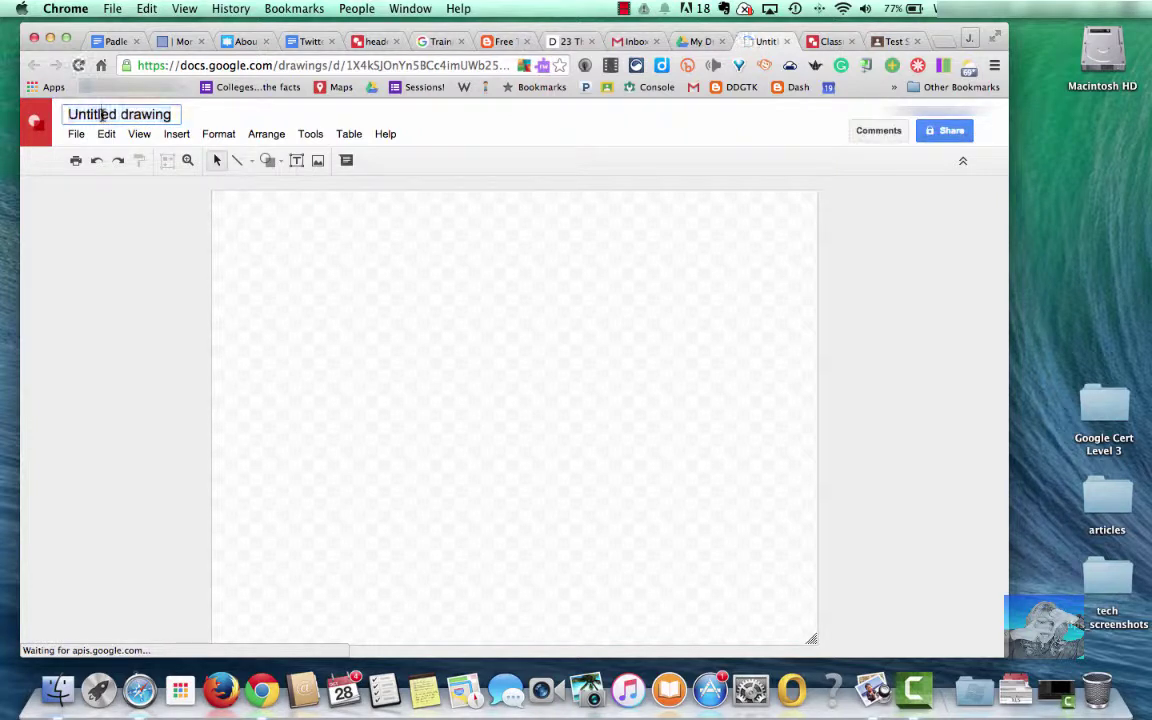
pyautogui.doubleClick(101, 115)
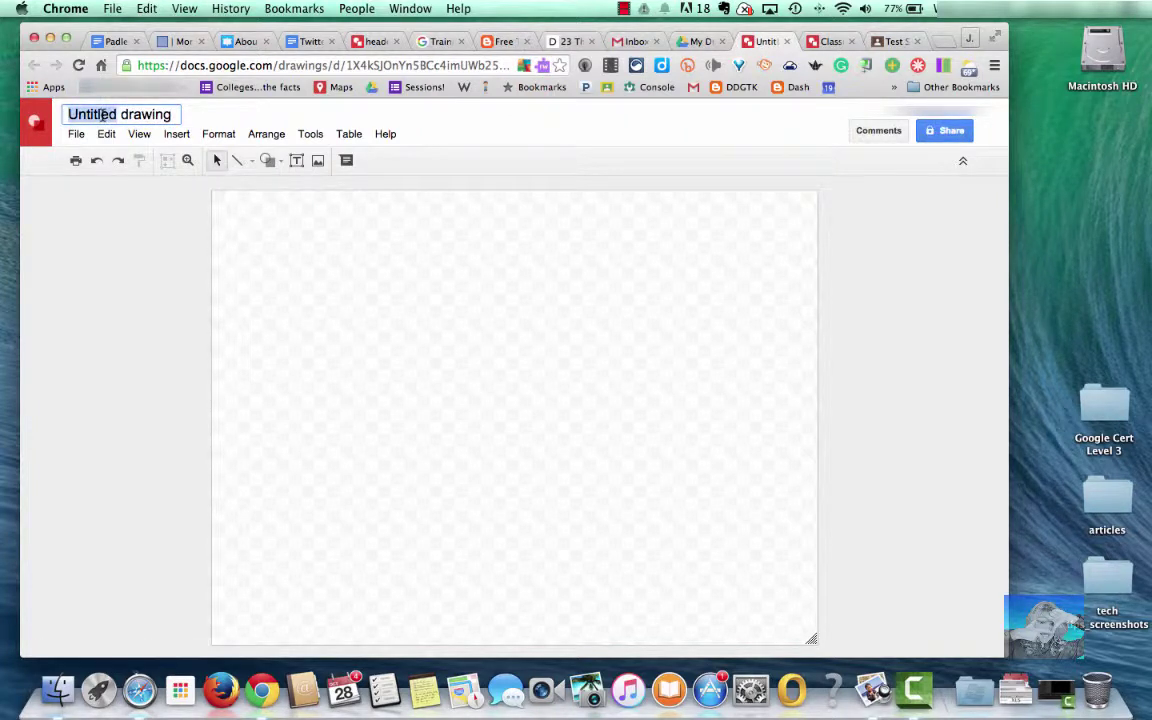
pyautogui.tripleClick(101, 115)
pyautogui.write('C')
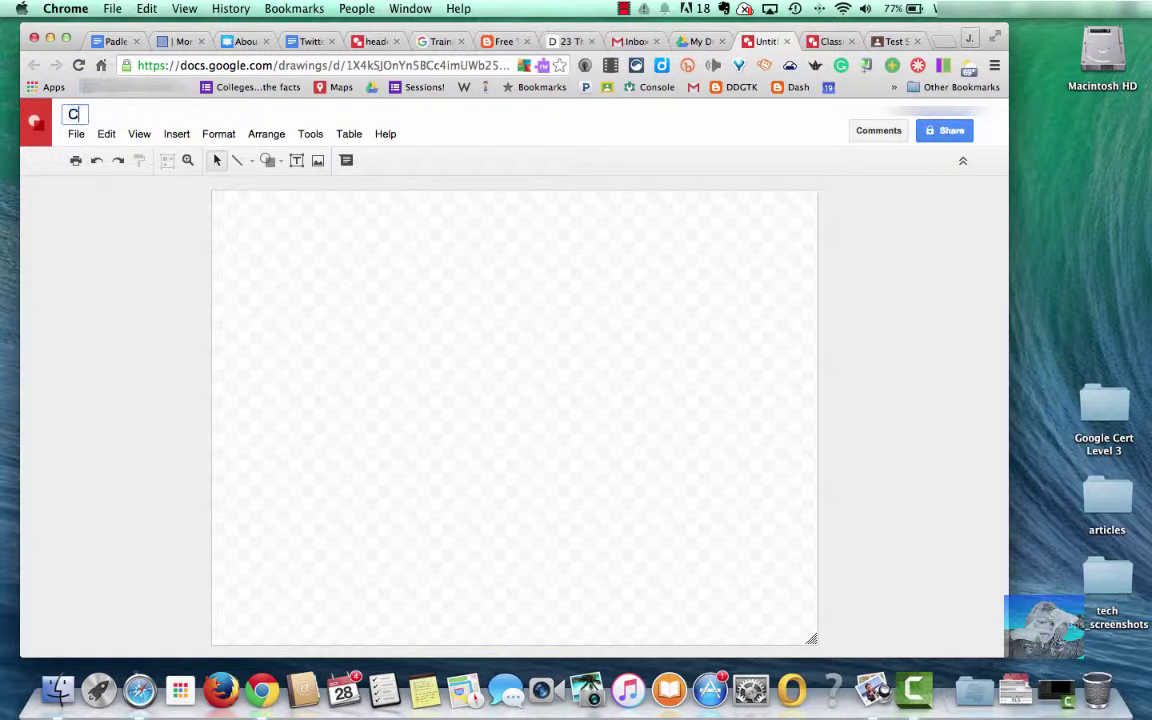
pyautogui.write('lassroom ')
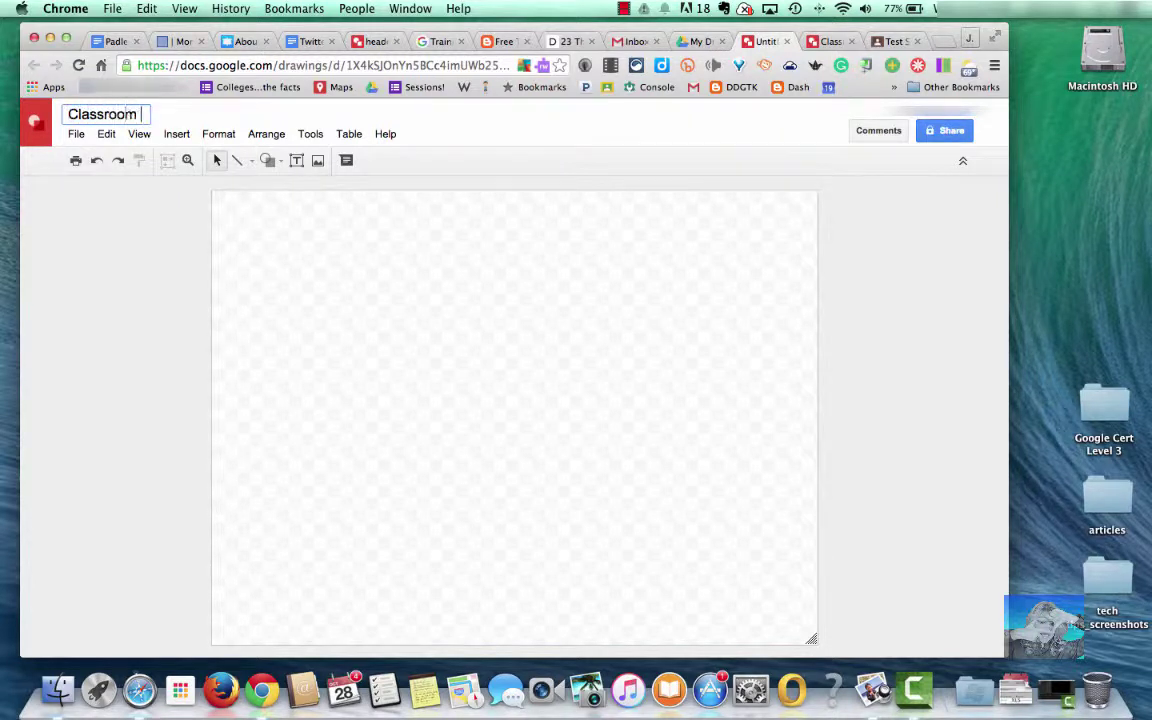
pyautogui.write('Header reminders')
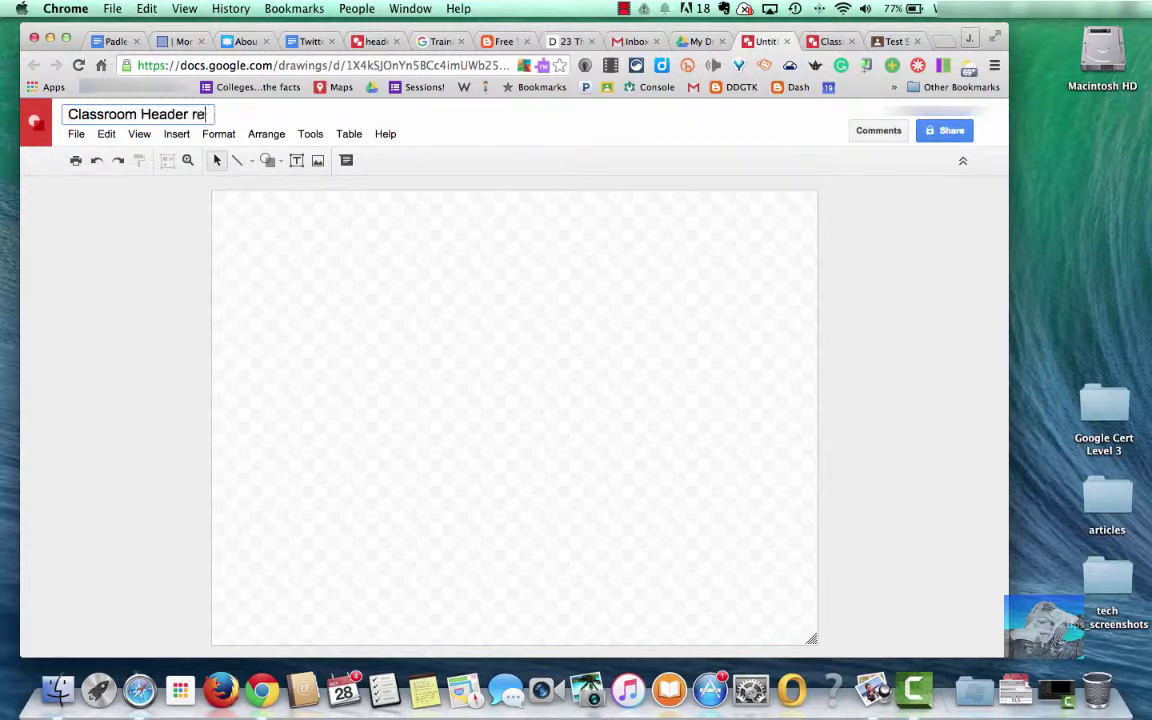
pyautogui.click(303, 224)
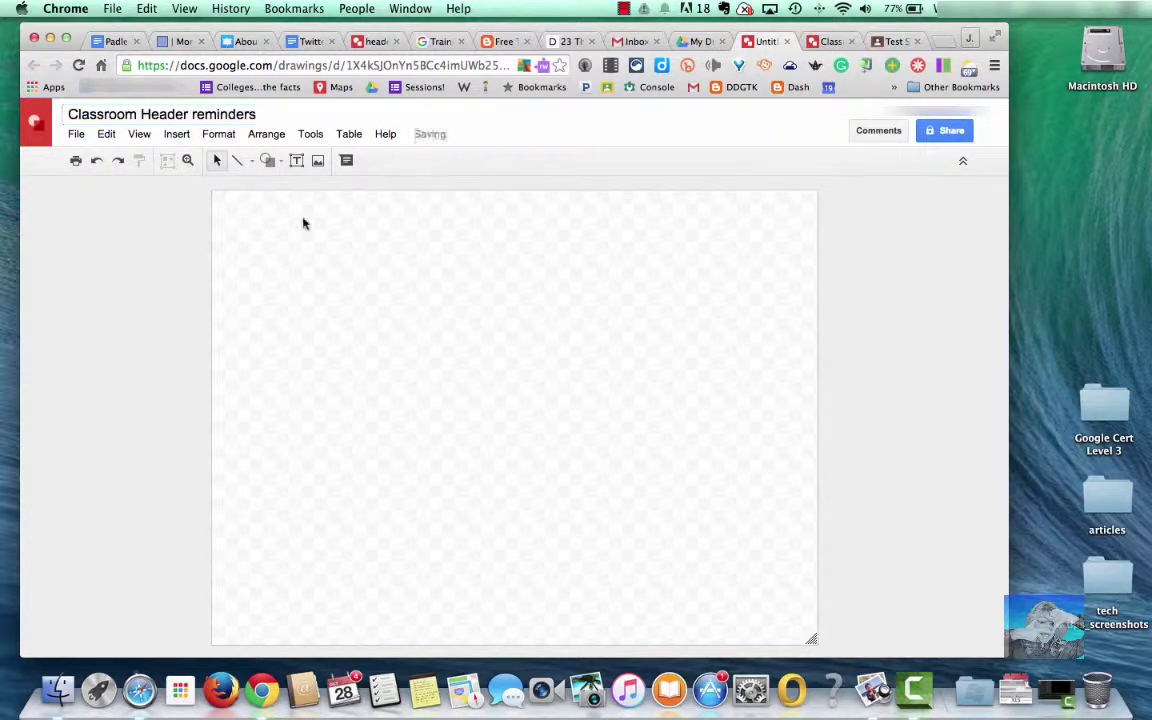
# Step: In Page setup, choose a Custom size in Pixels of 1500 wide by 400 high
pyautogui.click(78, 135)
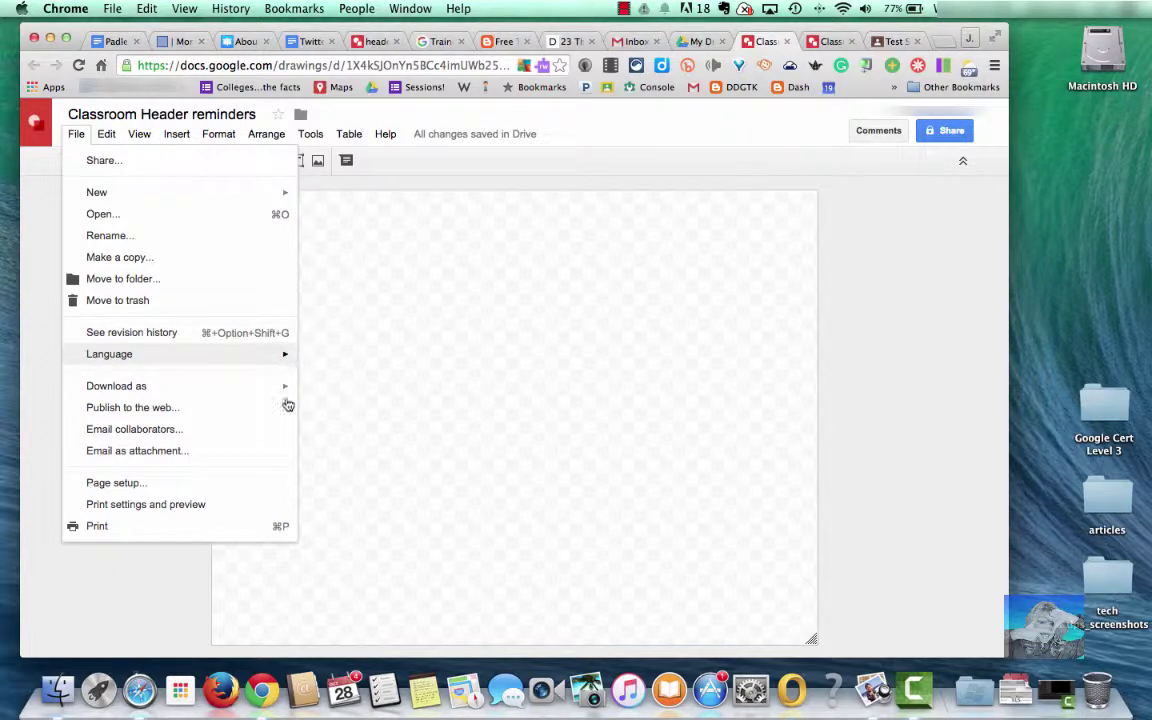
pyautogui.click(118, 483)
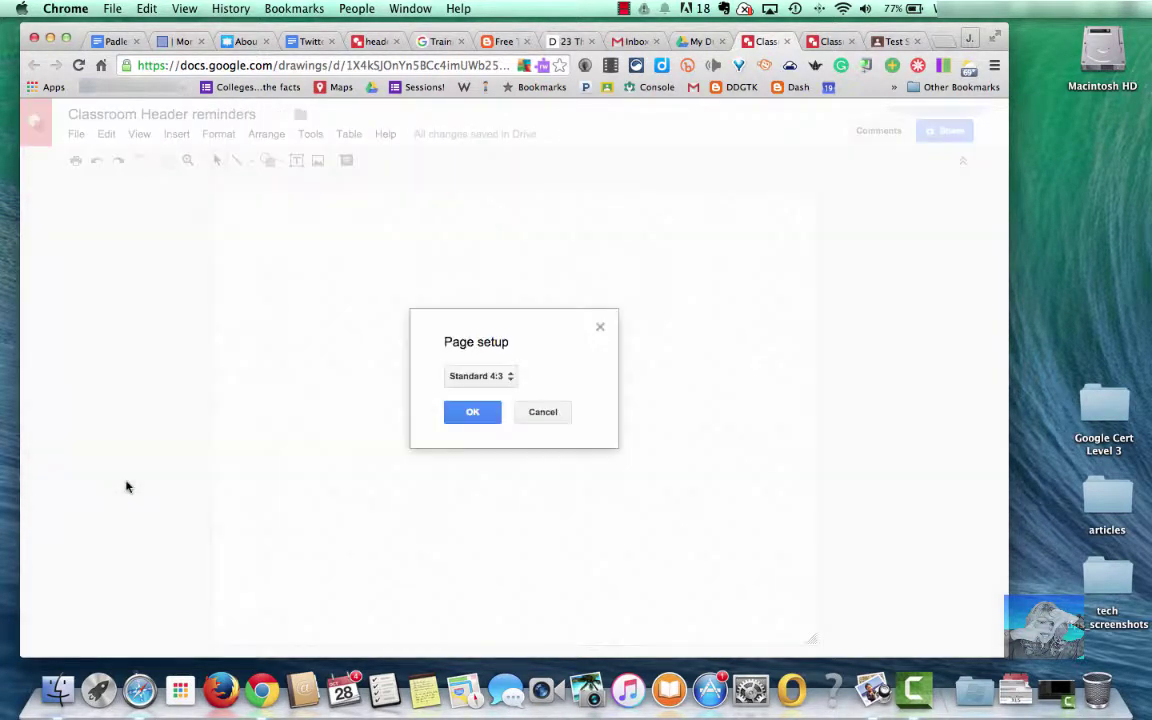
pyautogui.click(507, 379)
pyautogui.click(492, 446)
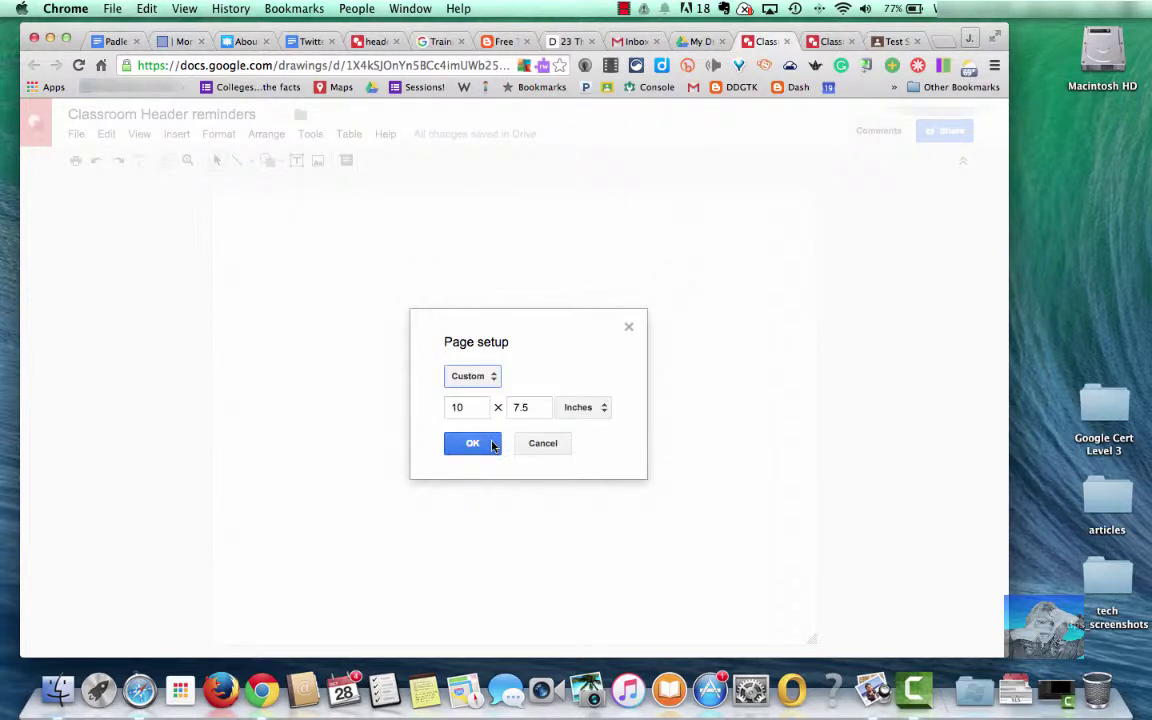
pyautogui.click(608, 414)
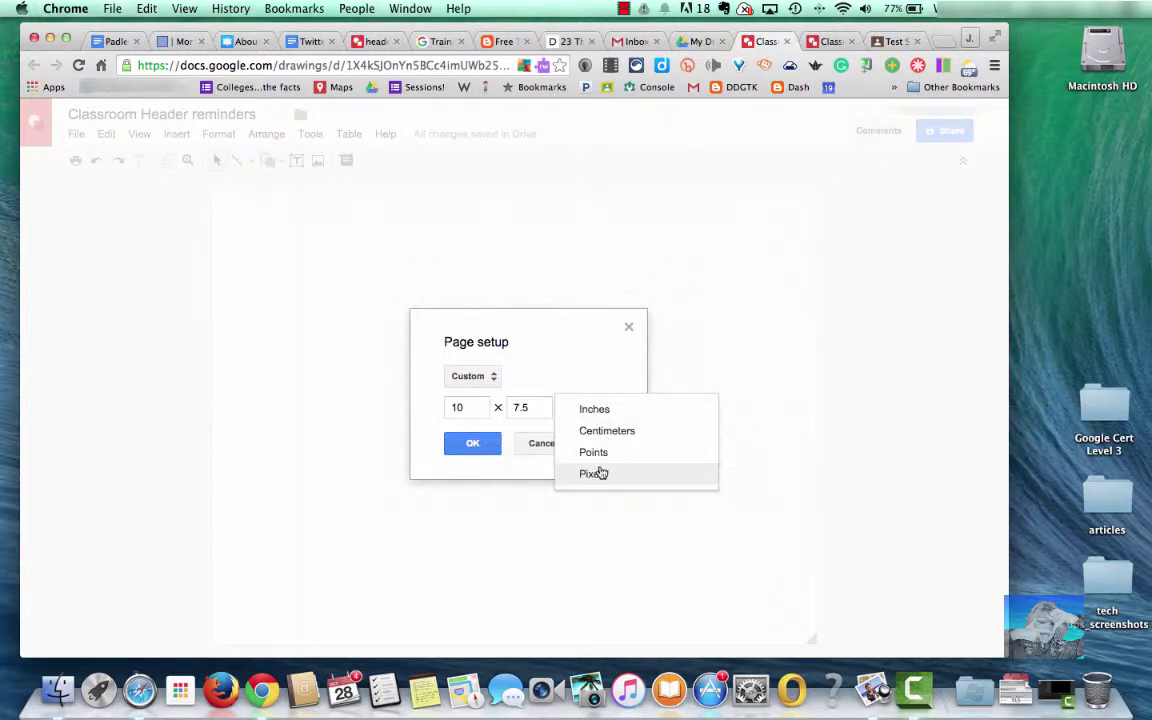
pyautogui.click(594, 472)
pyautogui.doubleClick(459, 407)
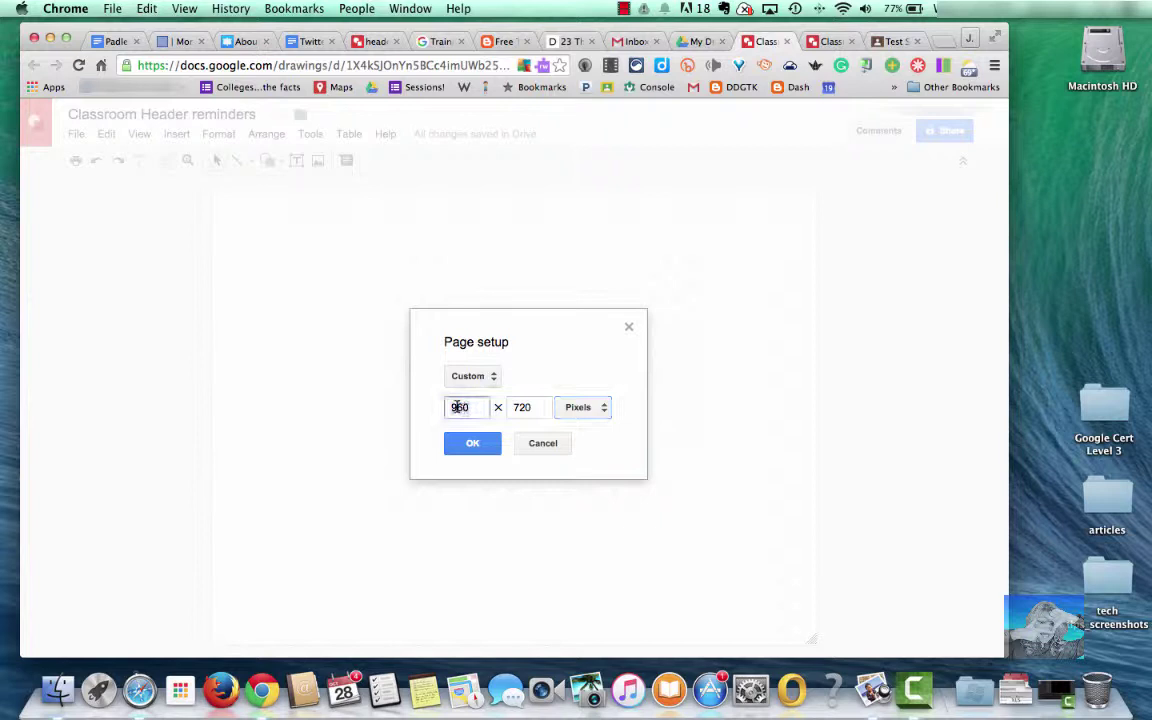
pyautogui.write('1500')
pyautogui.press('Tab')
pyautogui.write('4')
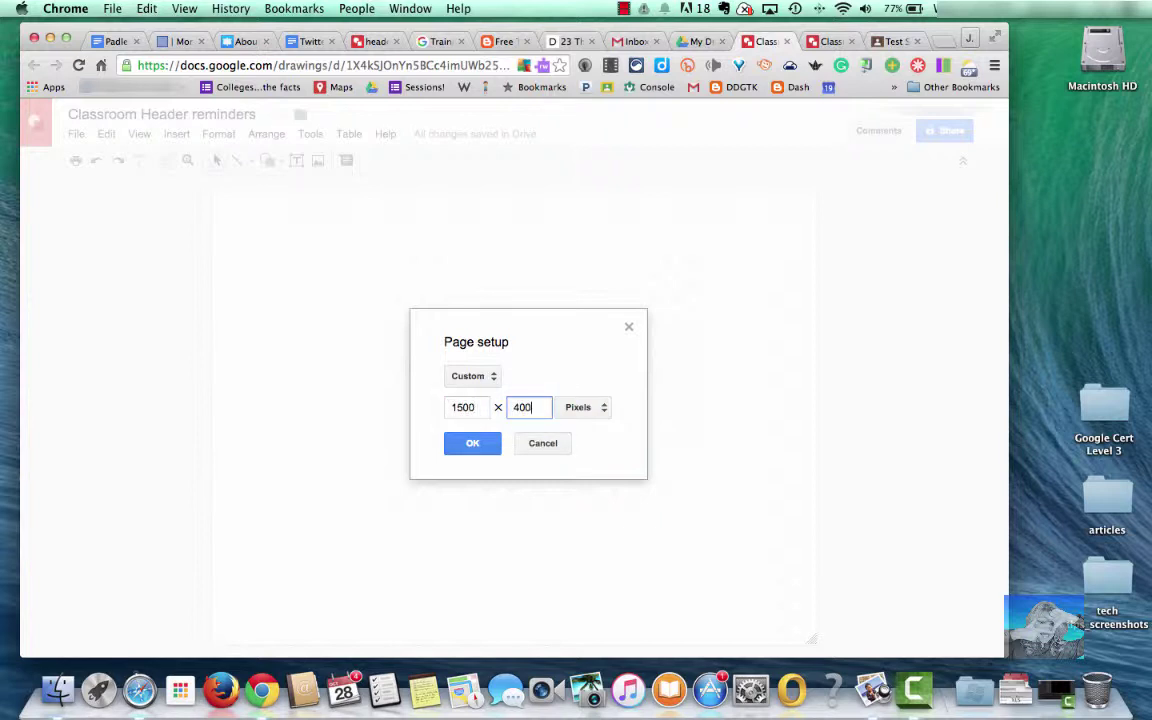
pyautogui.write('00')
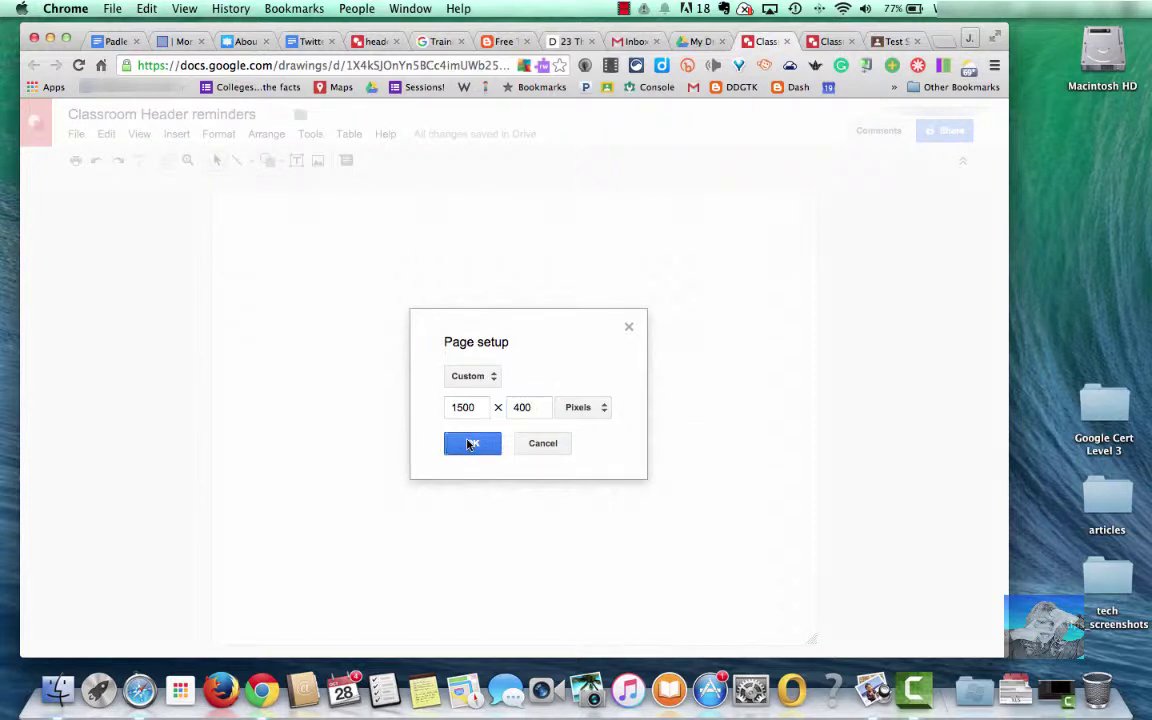
pyautogui.click(473, 442)
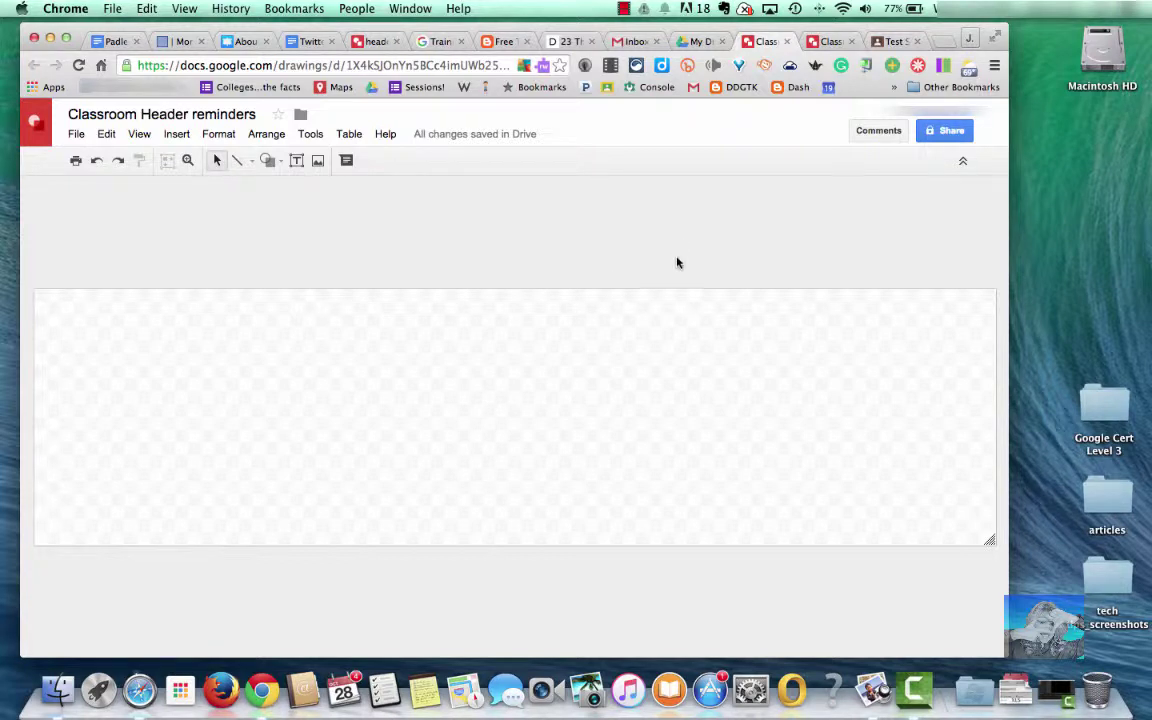
# Step: In a new tab, search Google Images for 'open book'
pyautogui.click(942, 42)
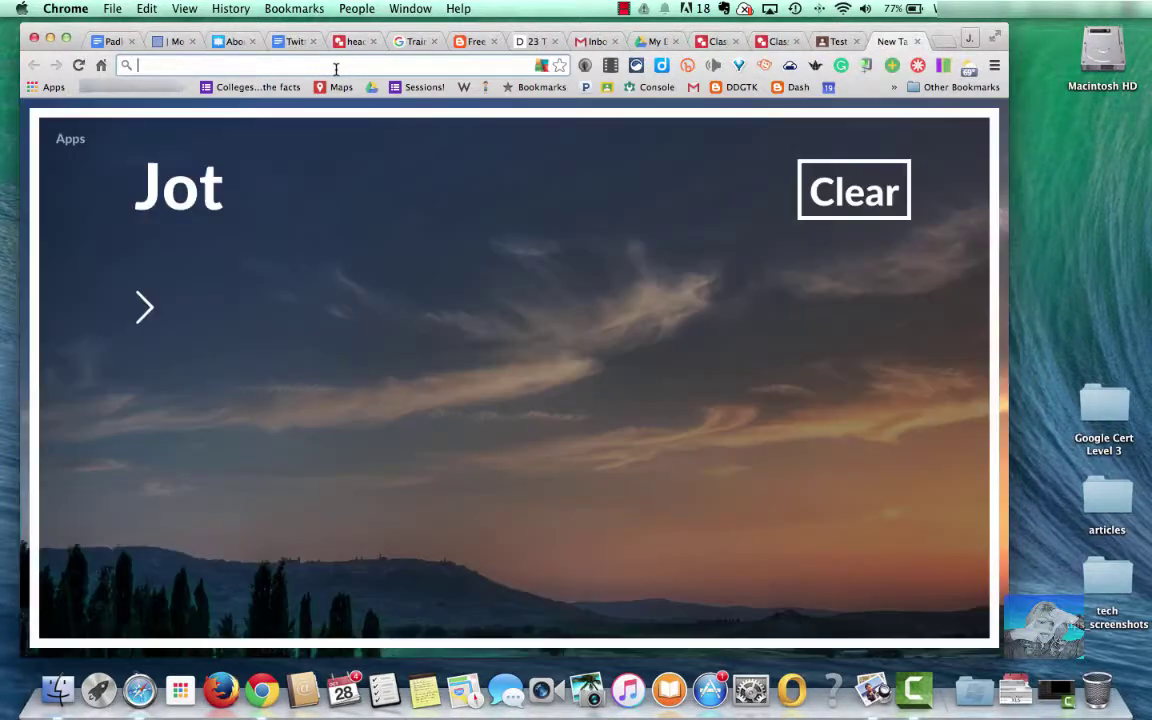
pyautogui.write('open boo')
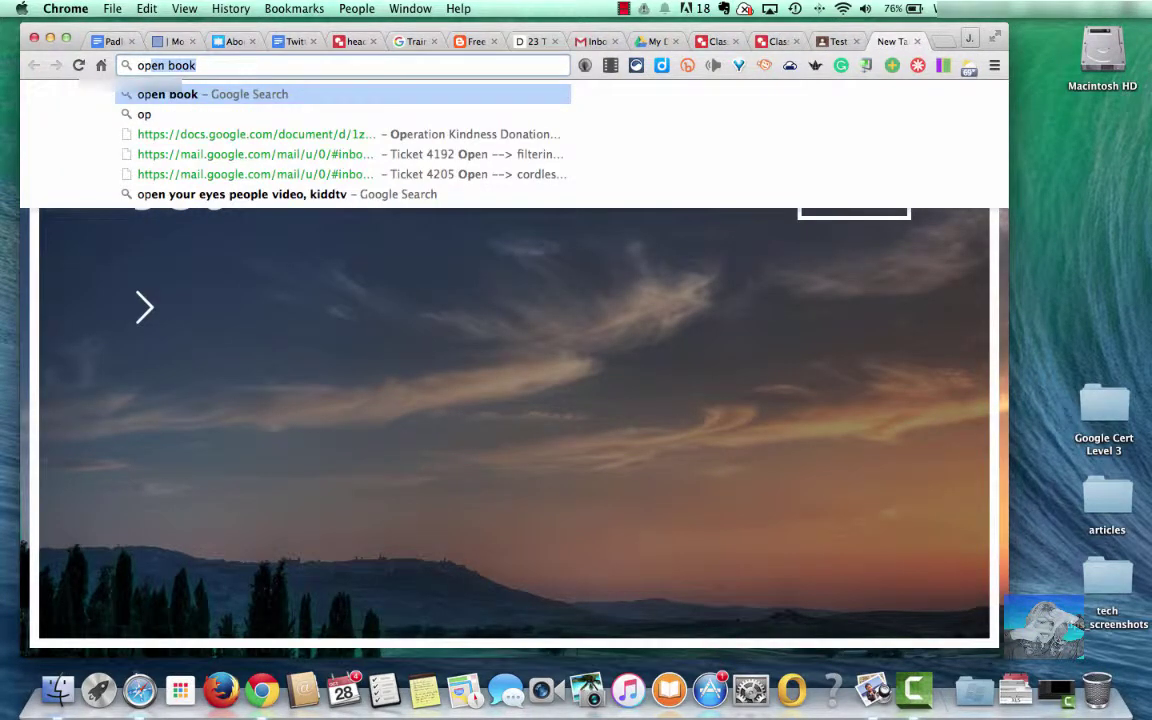
pyautogui.write('k')
pyautogui.press('Return')
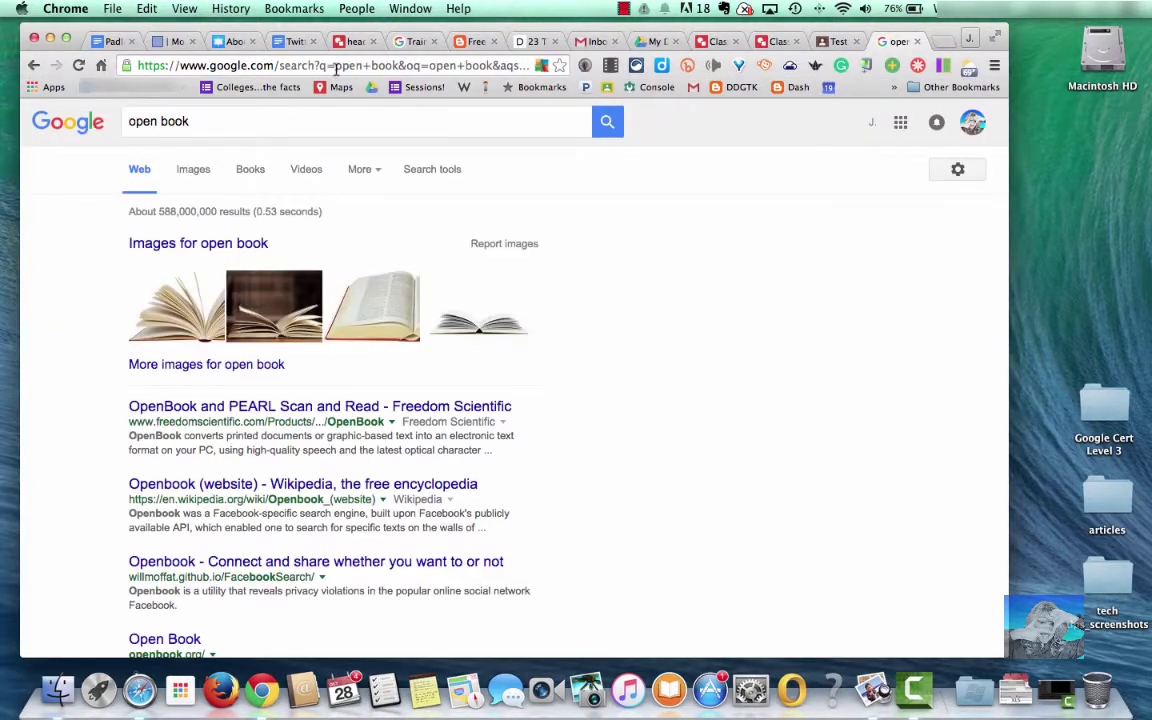
pyautogui.click(194, 171)
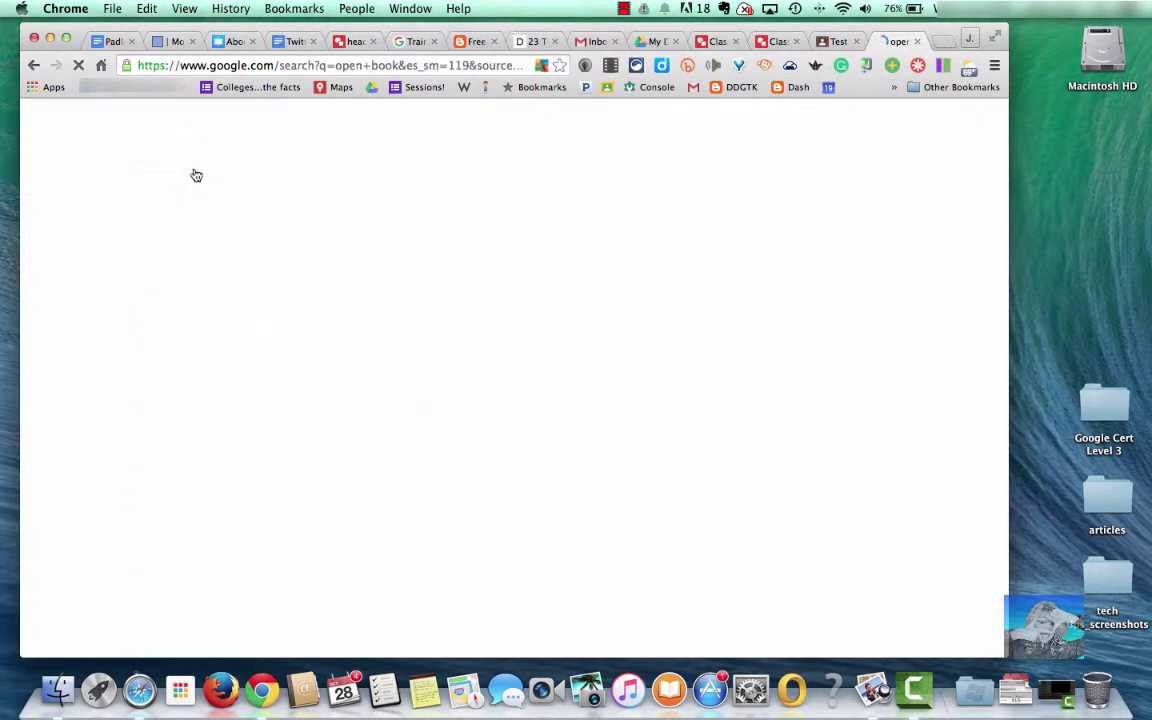
# Step: Filter the open book image results to those labeled for reuse and browse down them
pyautogui.click(436, 172)
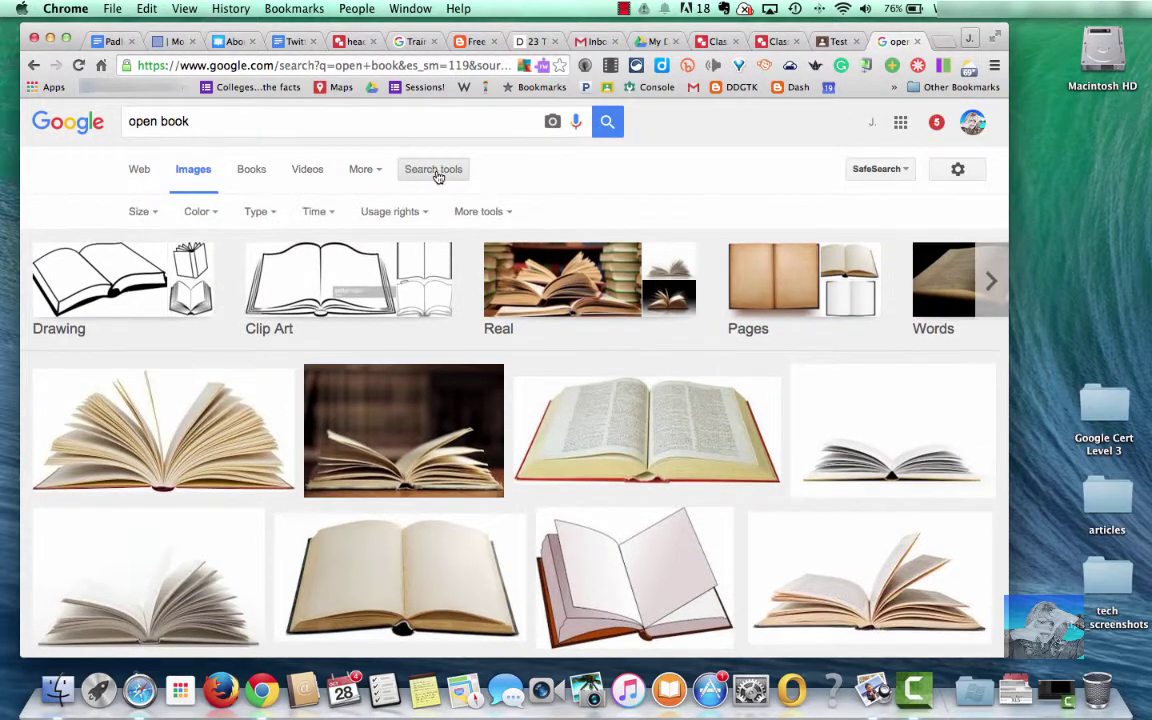
pyautogui.click(407, 214)
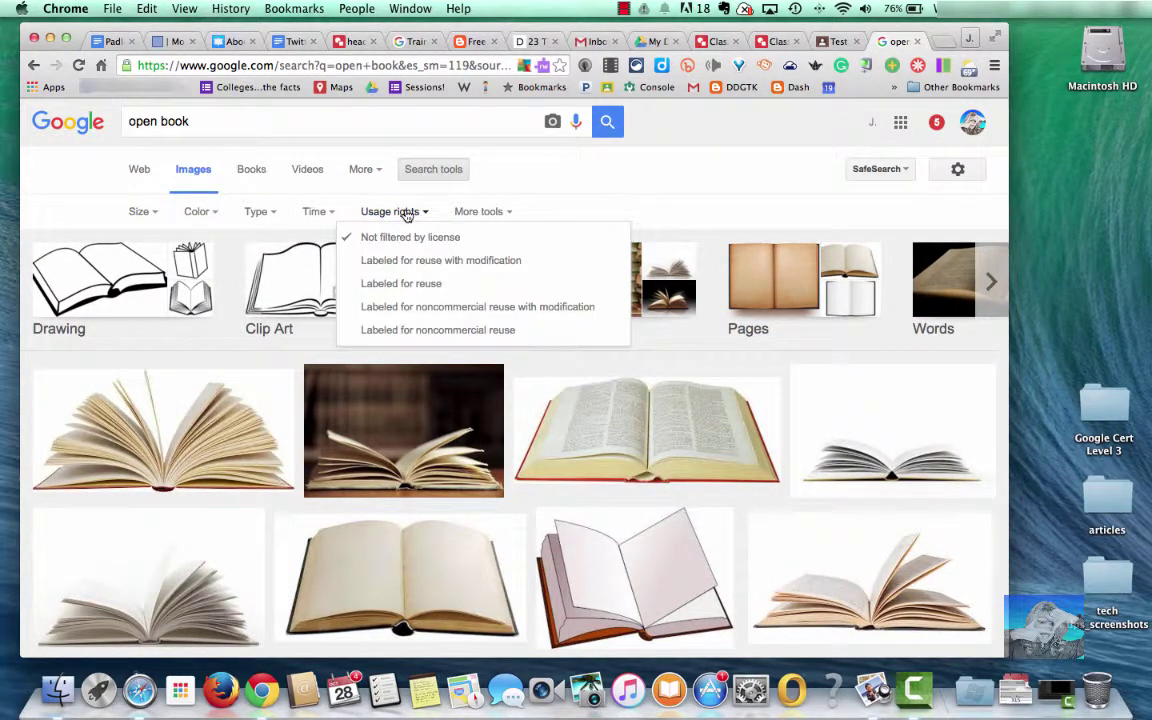
pyautogui.click(425, 289)
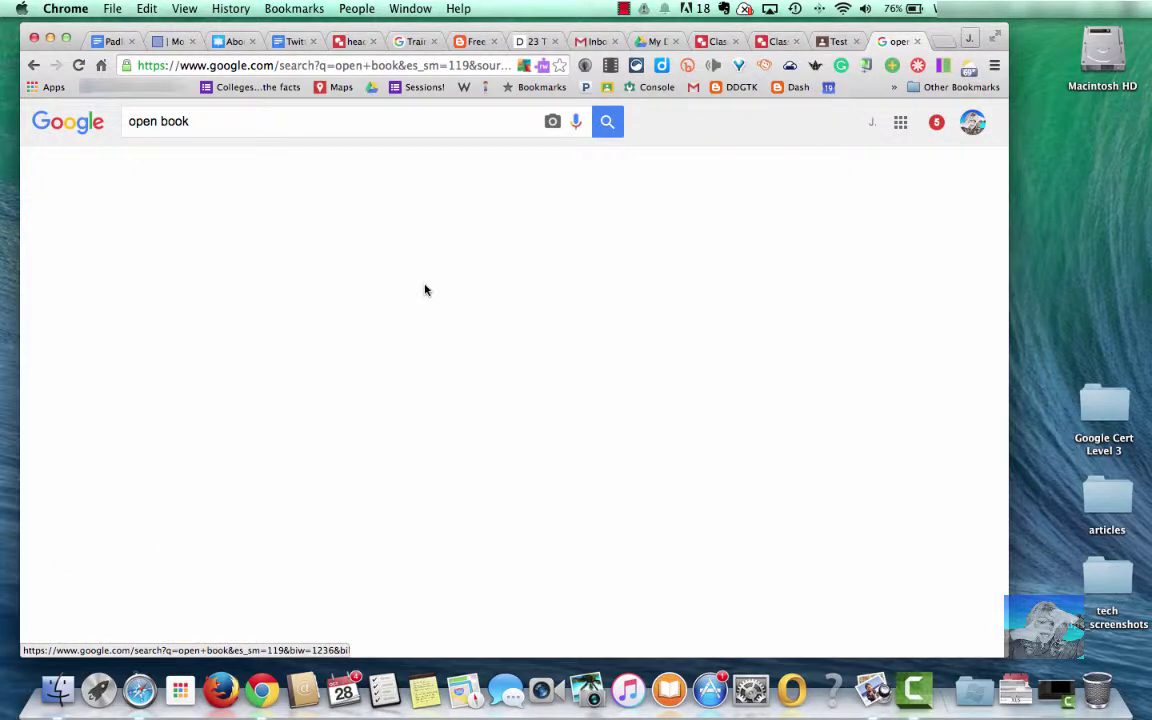
pyautogui.scroll(-3, 620, 357)
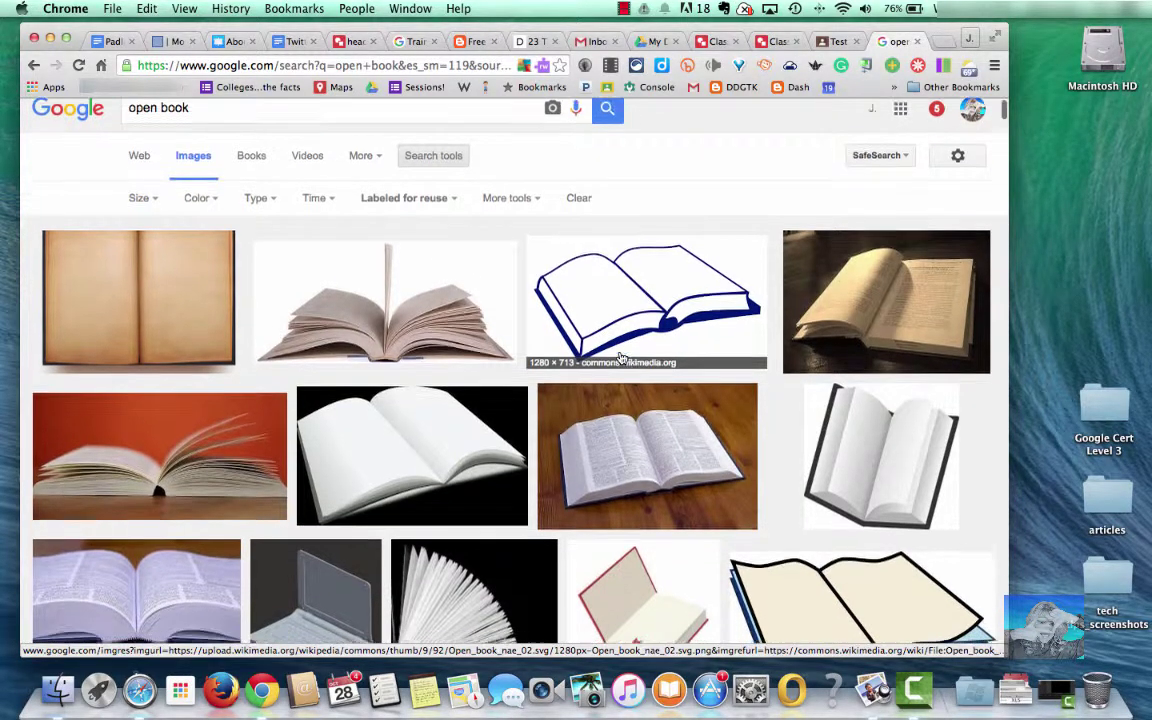
pyautogui.scroll(-8, 620, 357)
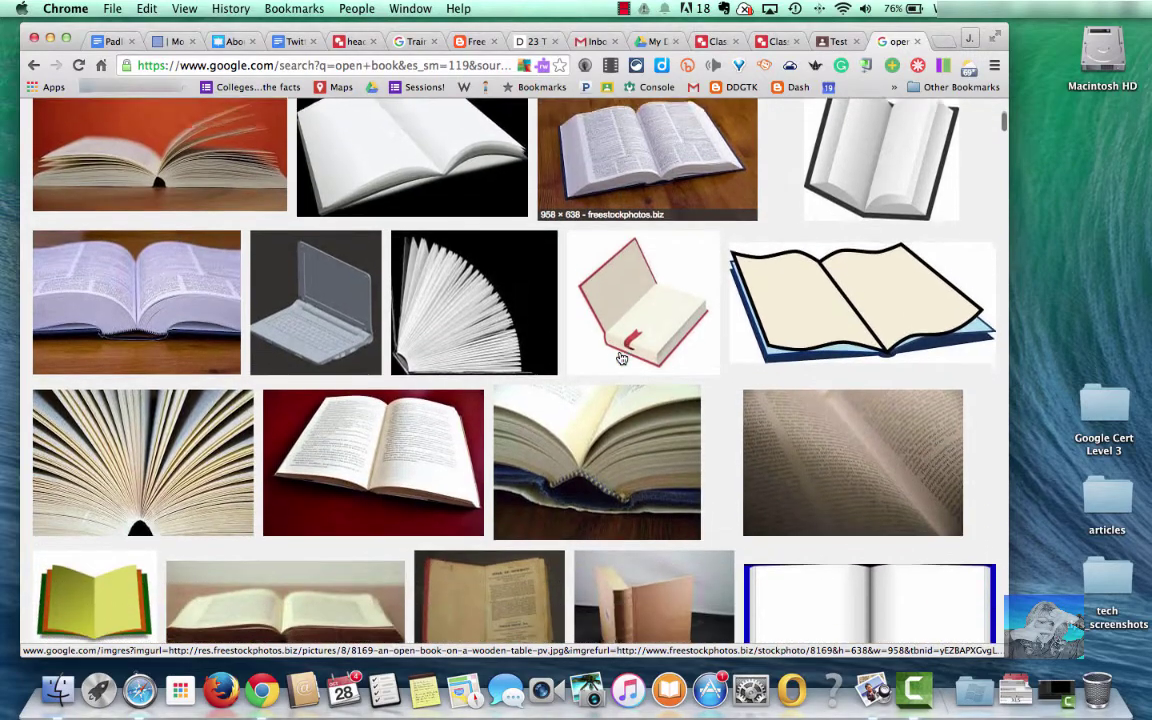
pyautogui.scroll(-9, 620, 357)
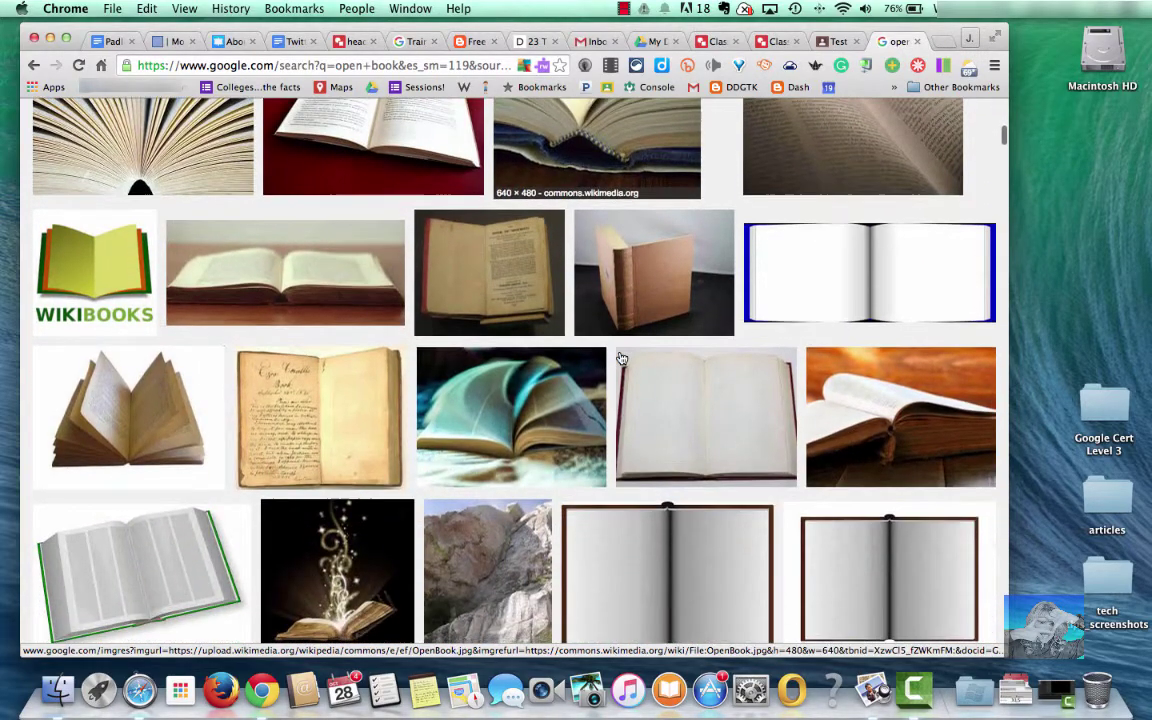
pyautogui.scroll(-14, 620, 357)
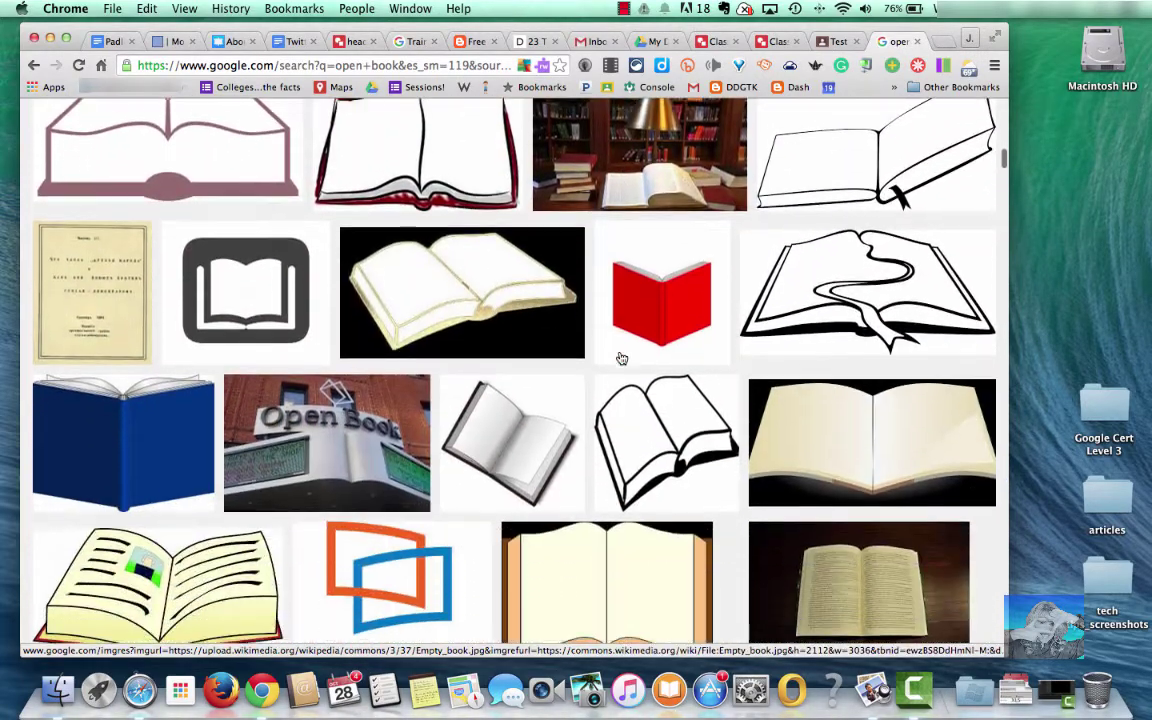
pyautogui.scroll(-4, 620, 357)
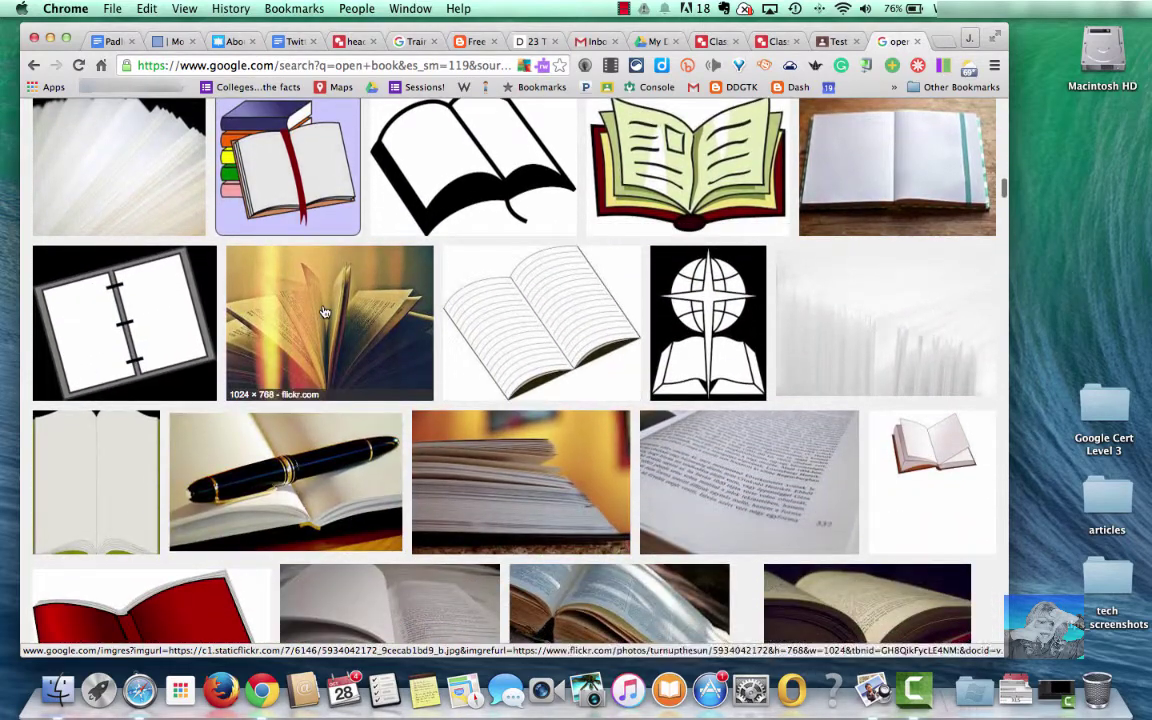
# Step: Open the golden book photo at full size and save it to the Desktop as 'open book.jpg'
pyautogui.click(324, 312)
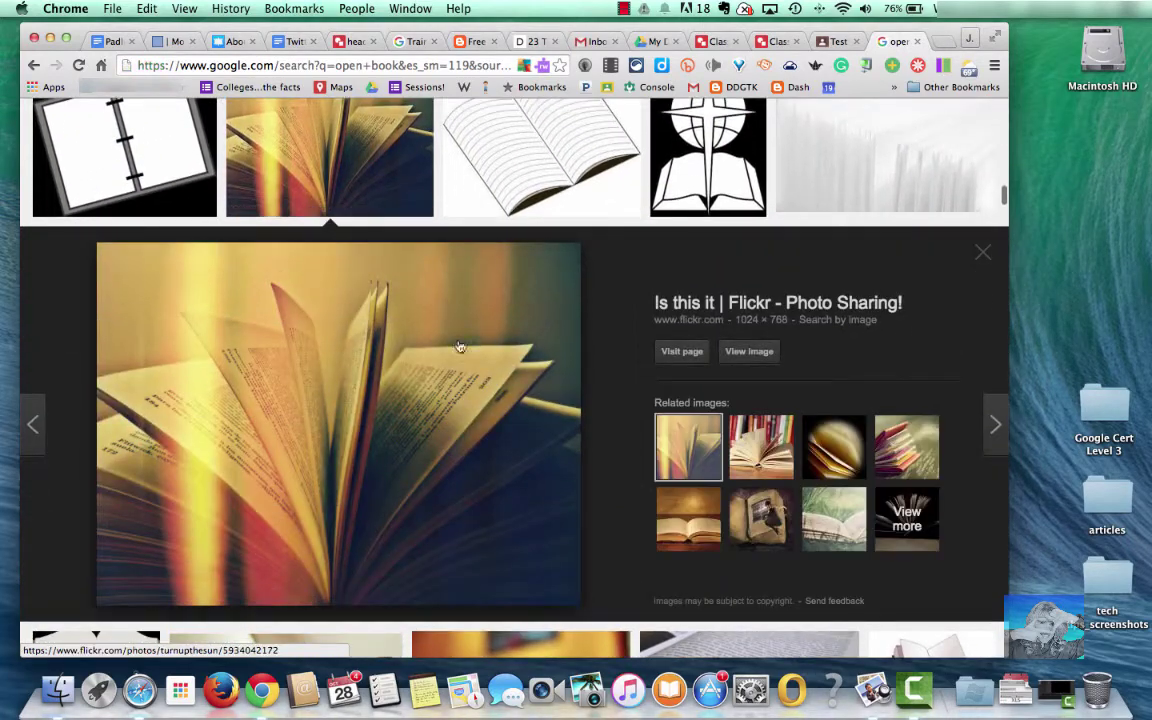
pyautogui.click(748, 352)
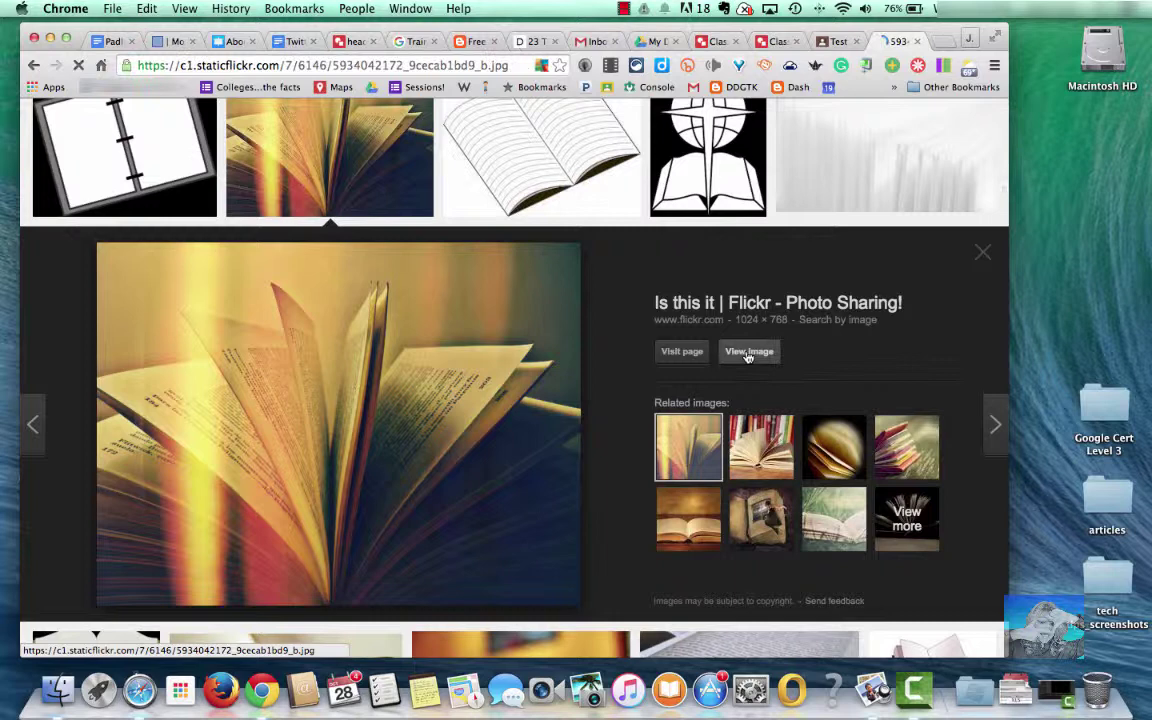
pyautogui.rightClick(362, 273)
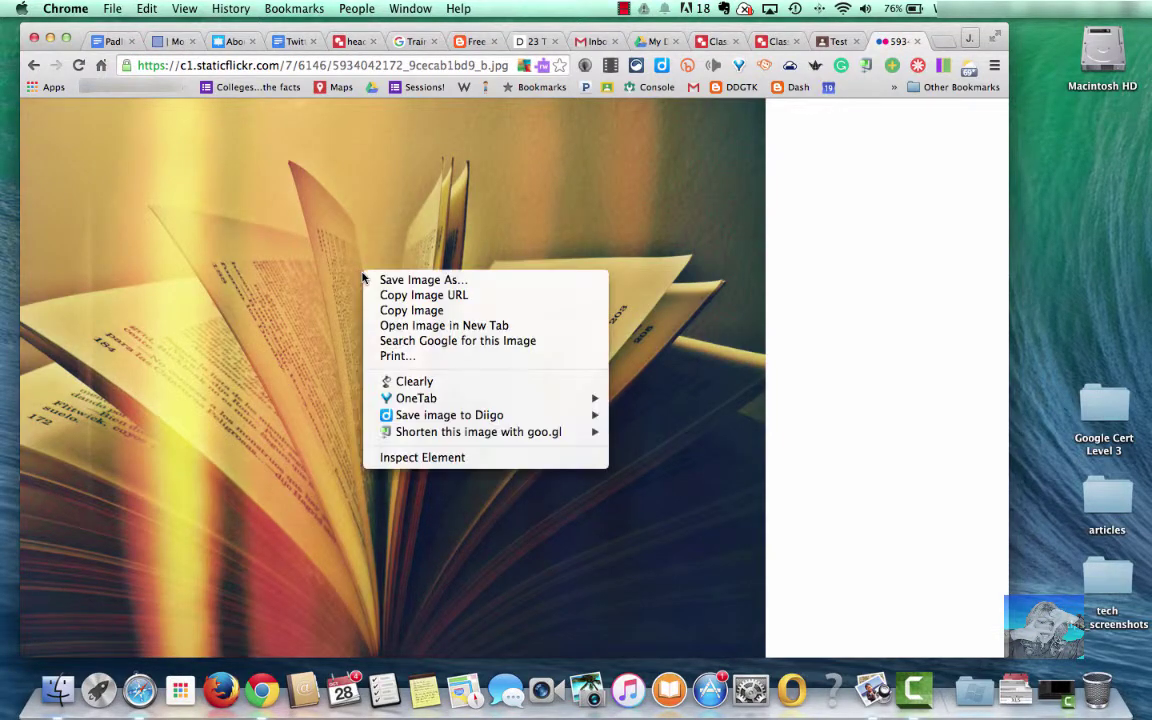
pyautogui.click(424, 280)
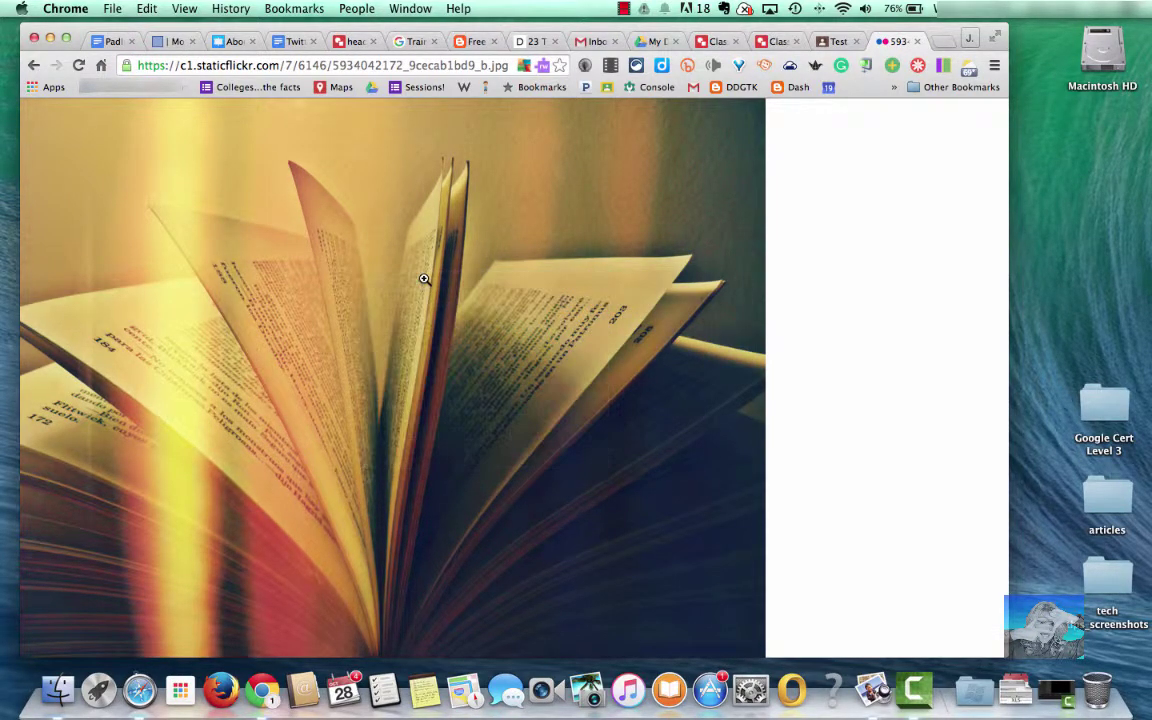
pyautogui.write('open book')
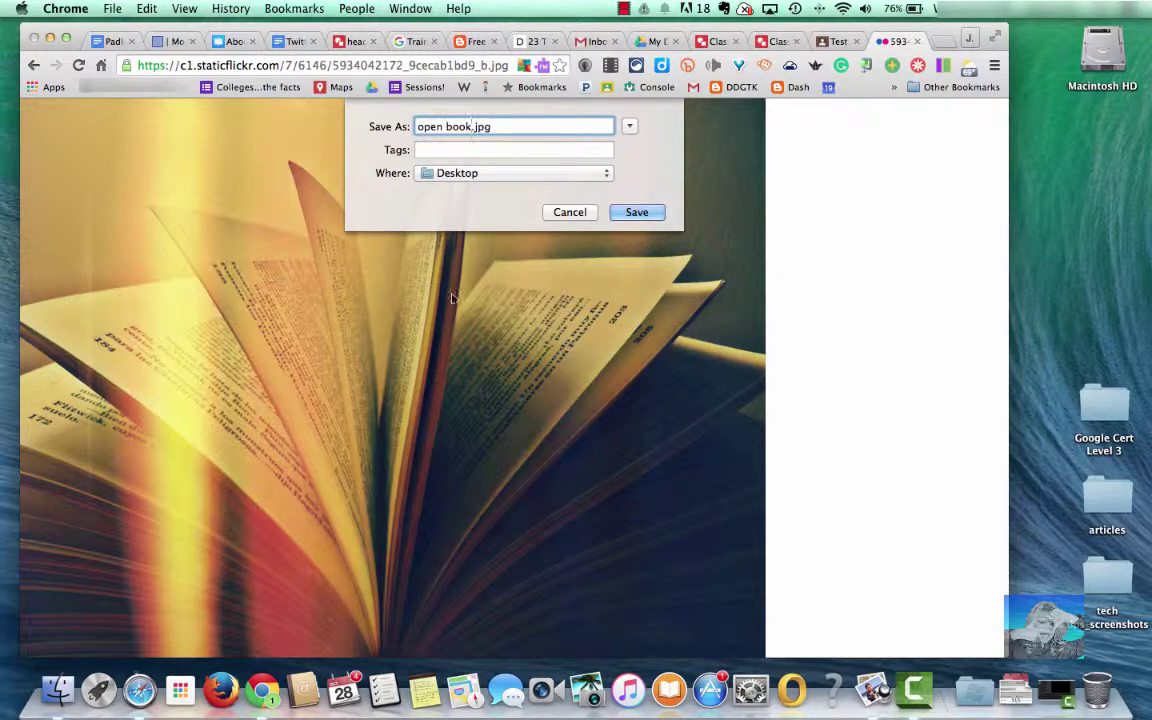
pyautogui.click(618, 211)
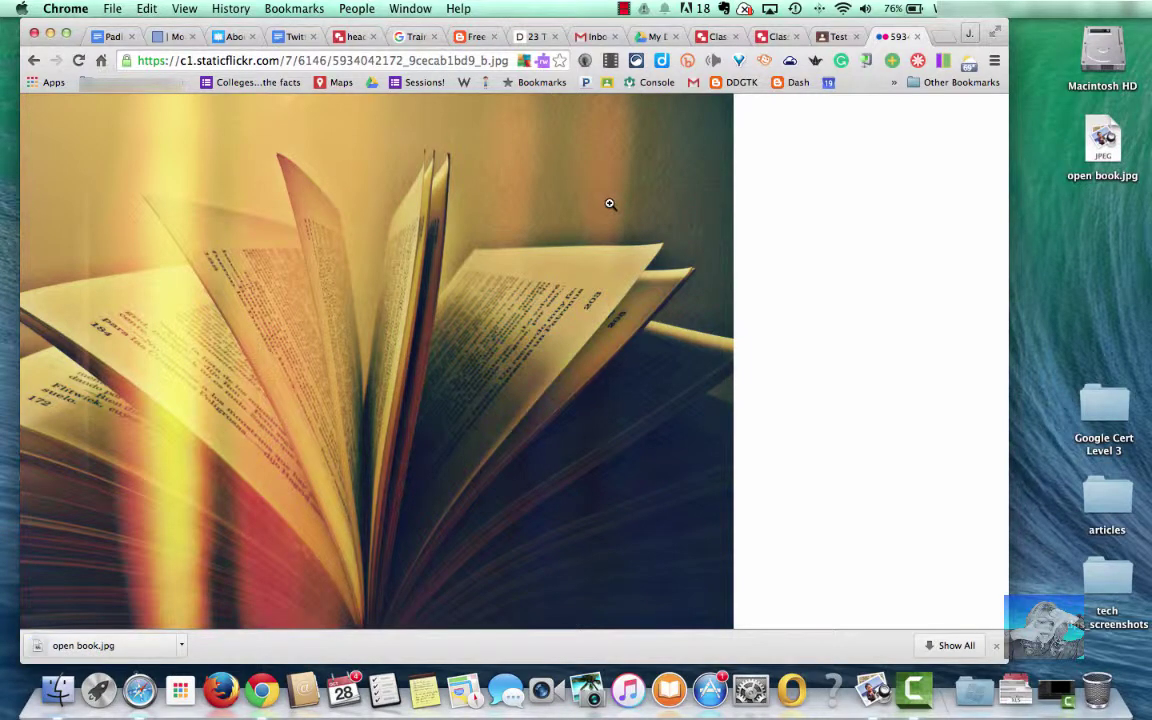
# Step: Return to the Classroom Header reminders drawing tab
pyautogui.click(773, 40)
pyautogui.click(709, 38)
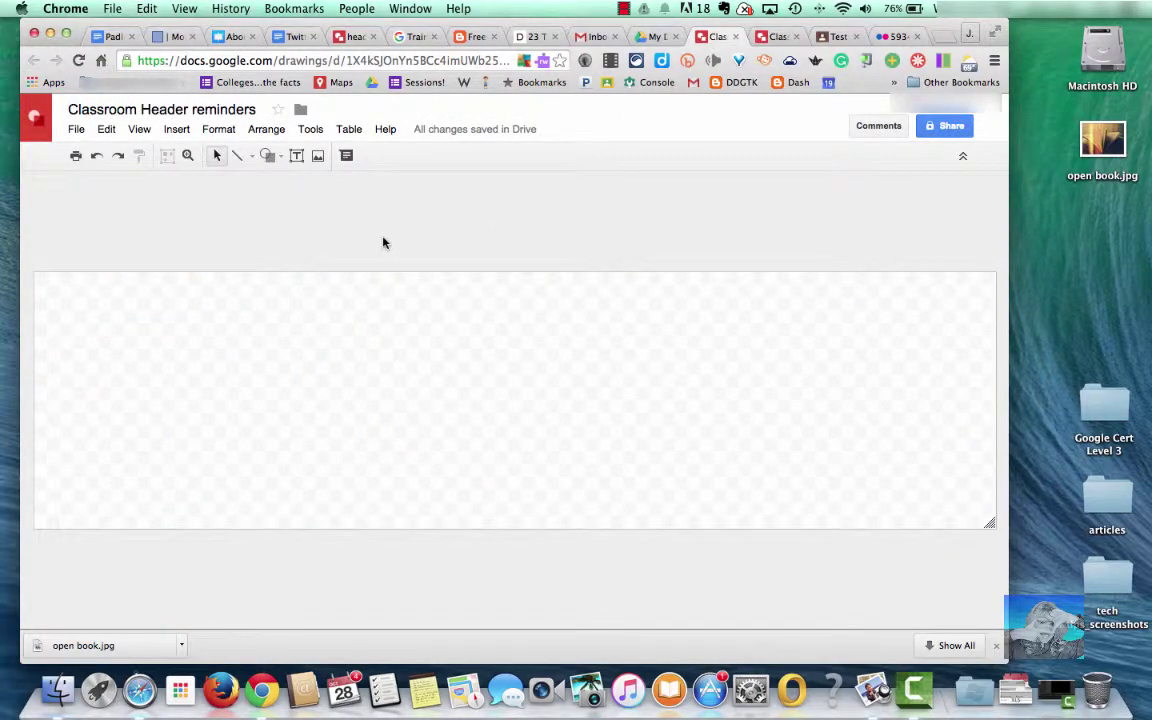
# Step: Upload open book.jpg from the Desktop into the drawing via Insert > Image
pyautogui.click(176, 130)
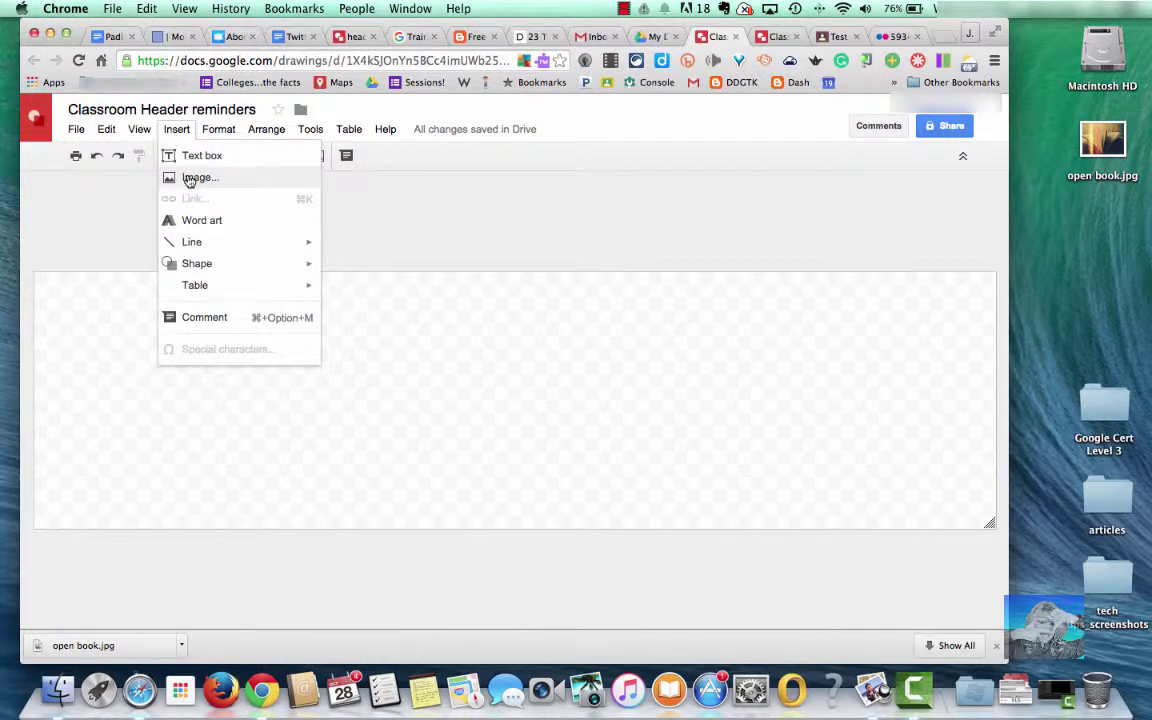
pyautogui.click(189, 177)
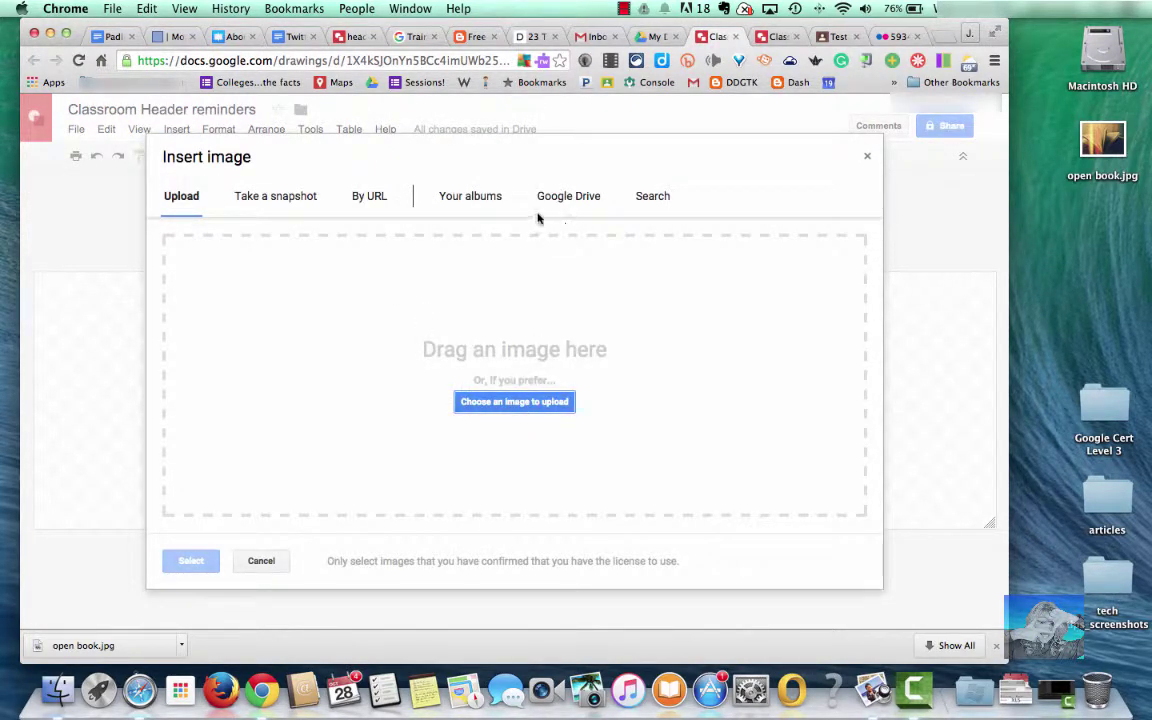
pyautogui.click(506, 403)
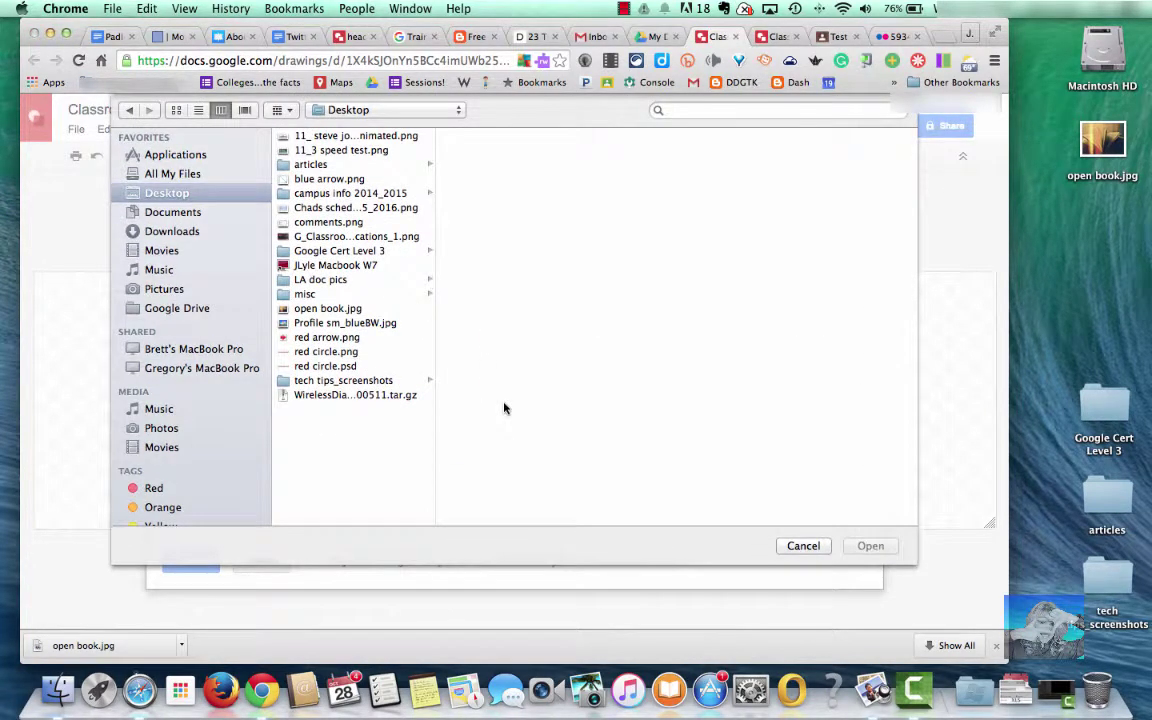
pyautogui.click(340, 308)
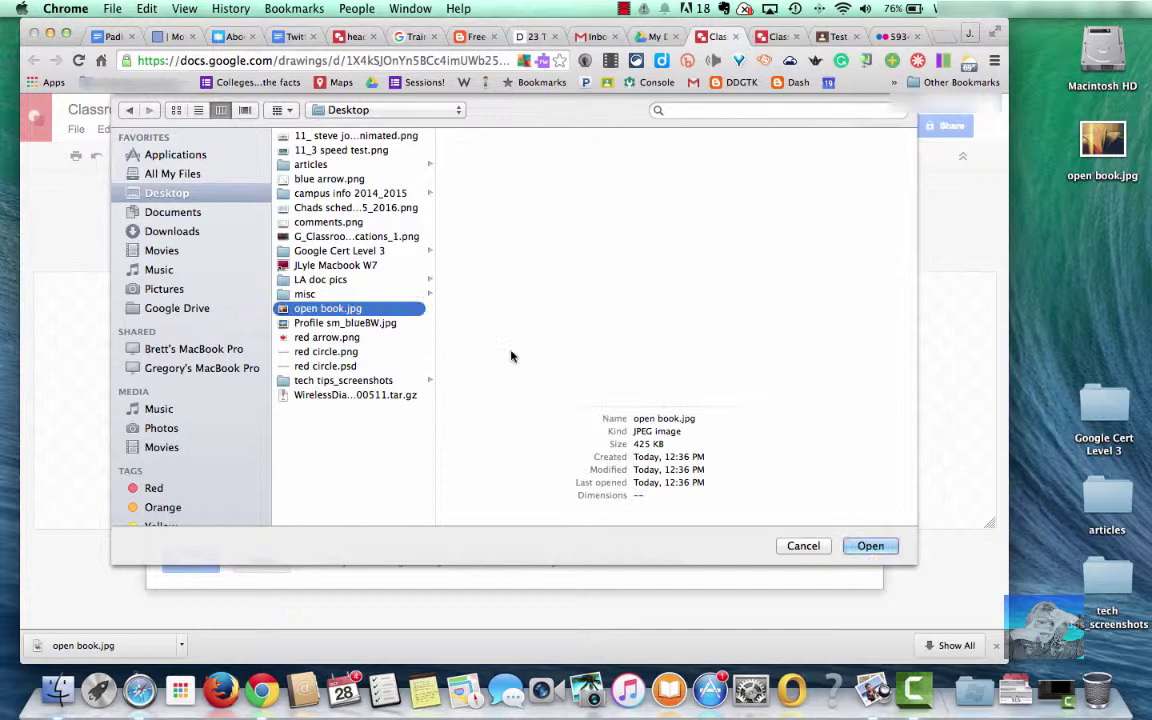
pyautogui.click(870, 545)
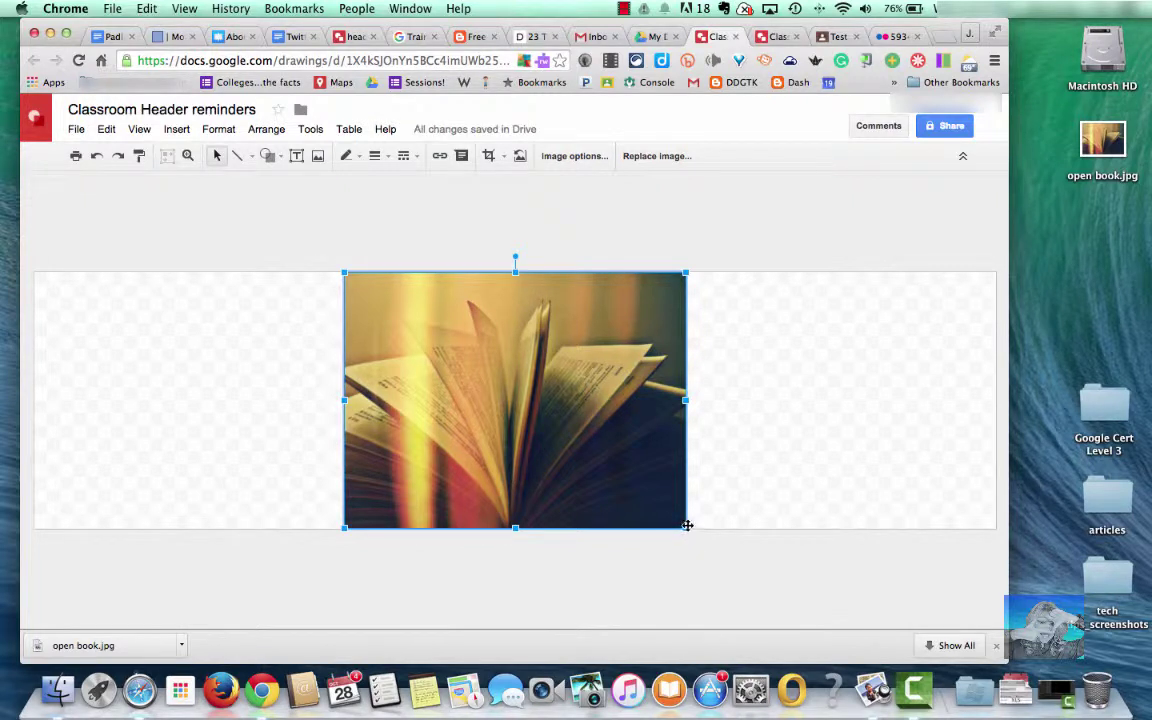
# Step: Stretch the book photo out to the canvas's right and left edges
pyautogui.moveTo(685, 527); pyautogui.dragTo(997, 590)
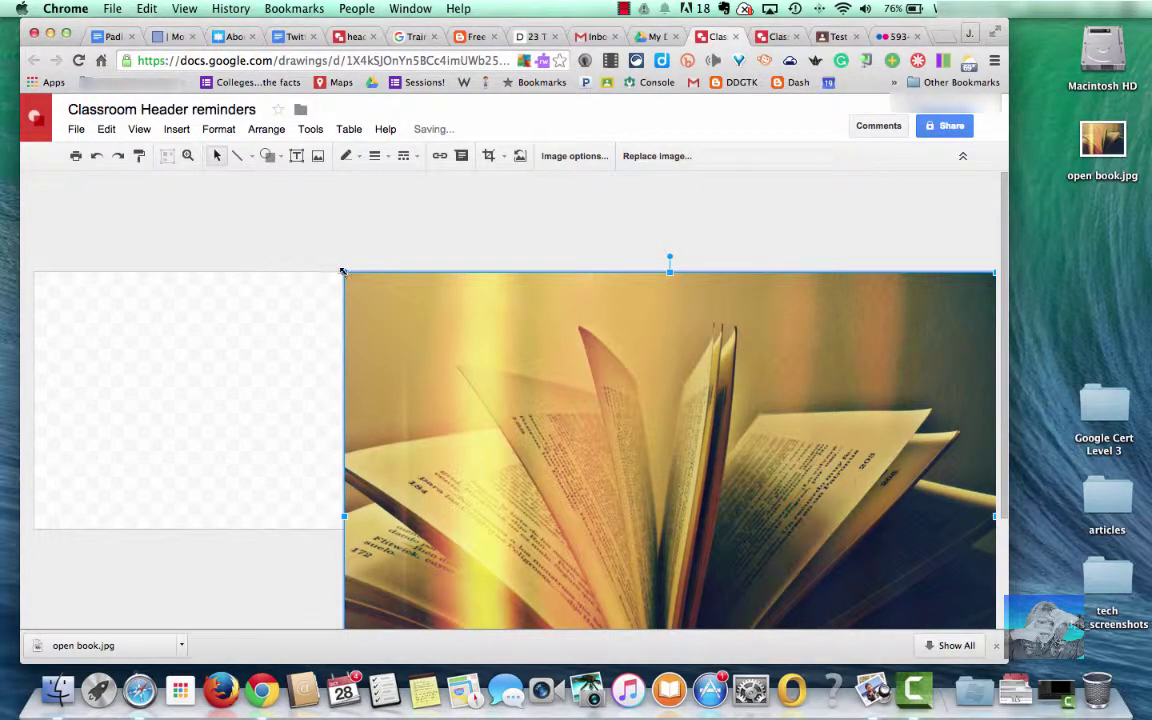
pyautogui.moveTo(342, 271); pyautogui.dragTo(33, 252)
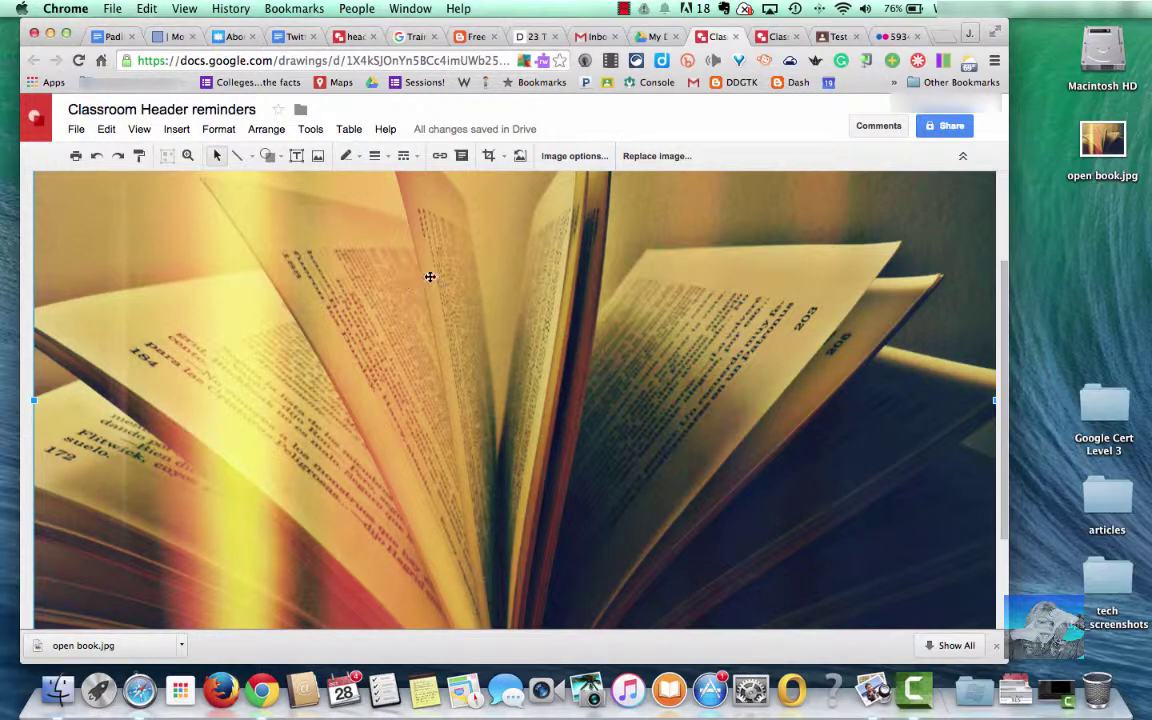
# Step: Raise the photo's transparency in Image options and drag it down to frame the fanned pages
pyautogui.click(576, 162)
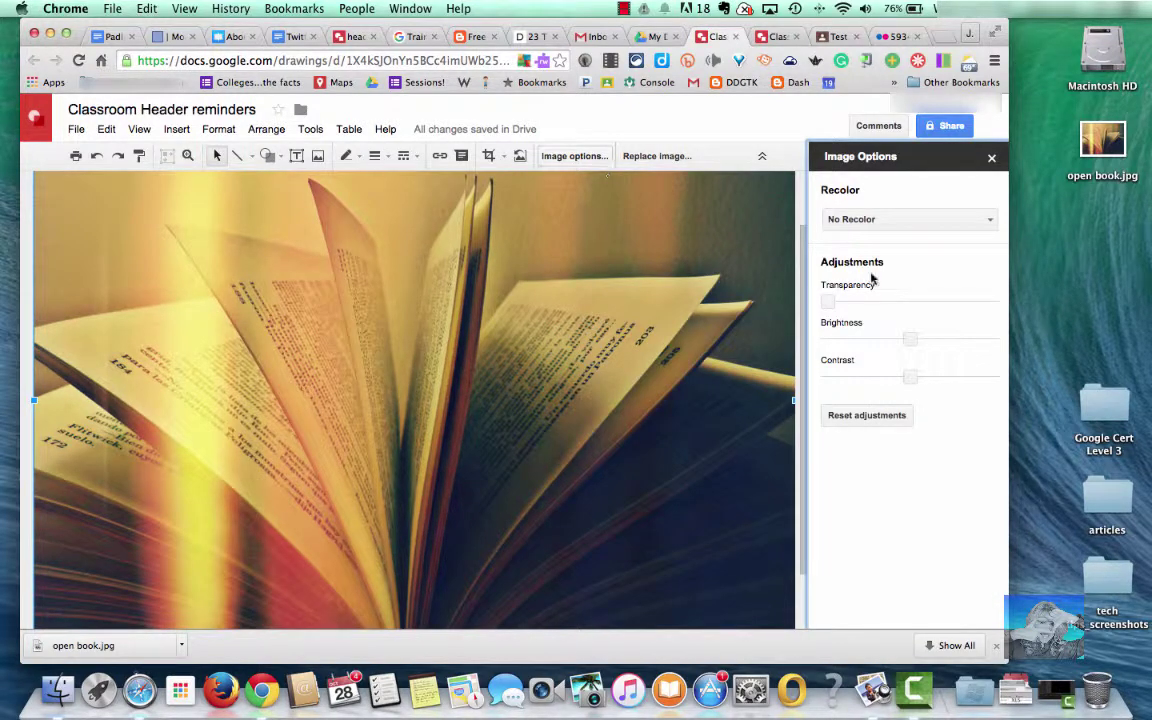
pyautogui.moveTo(829, 301); pyautogui.dragTo(916, 303)
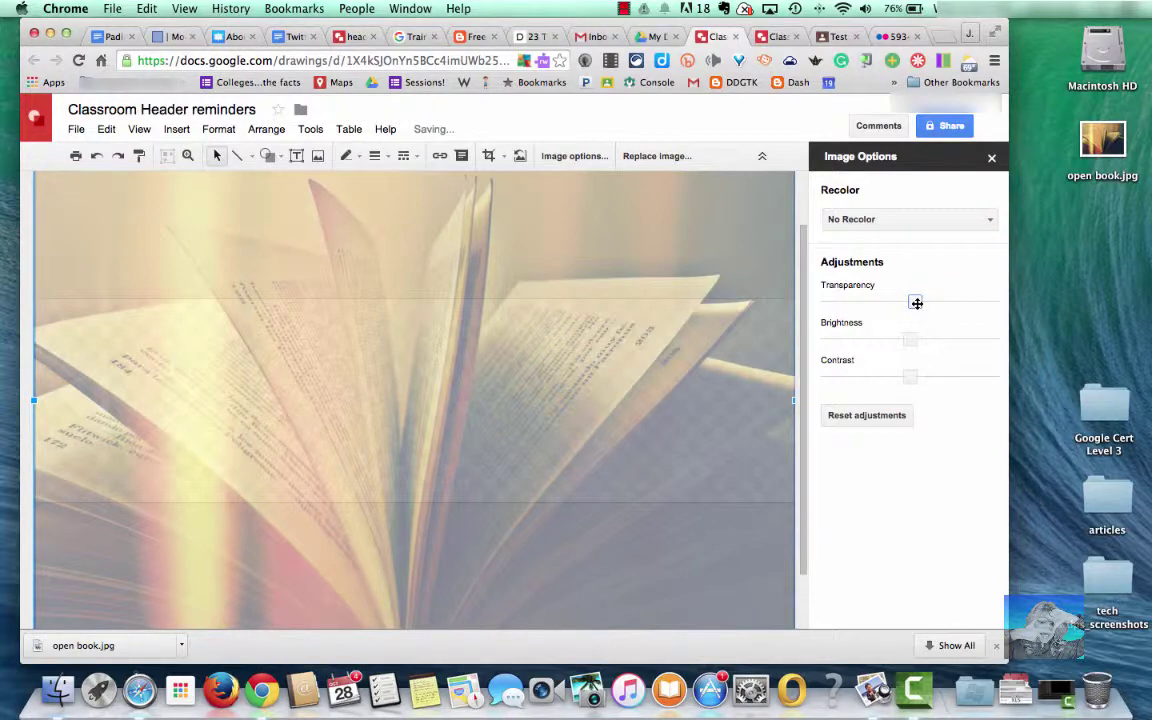
pyautogui.click(991, 160)
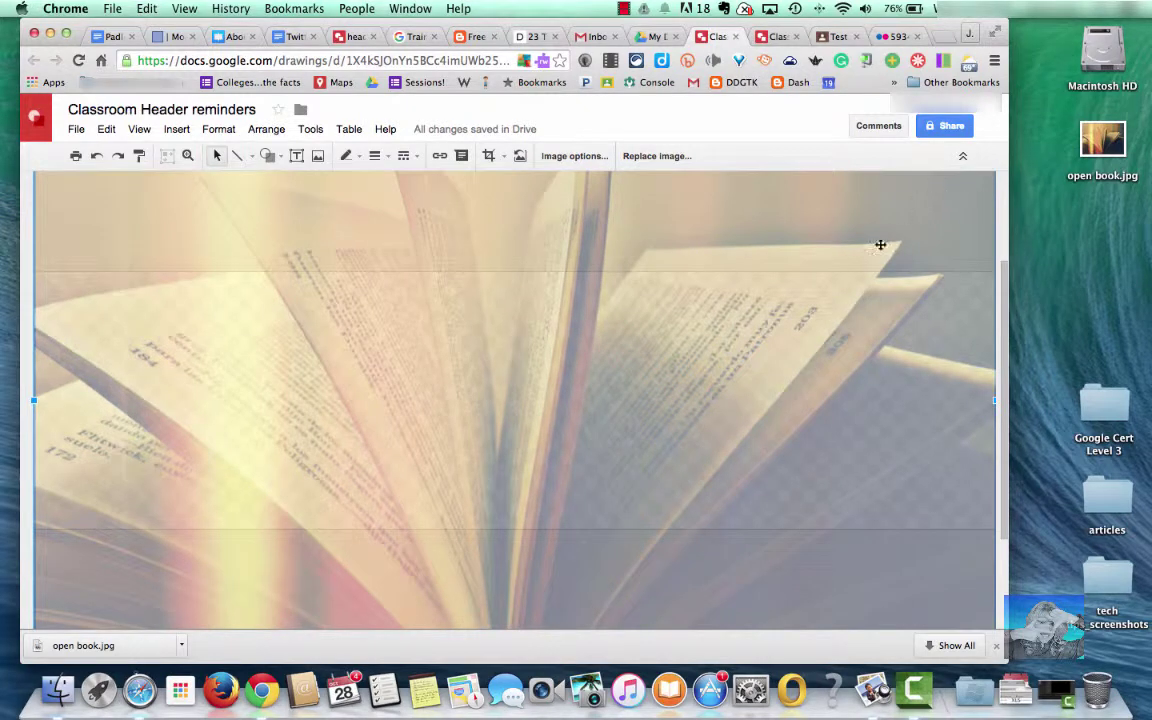
pyautogui.moveTo(690, 309); pyautogui.dragTo(690, 334)
pyautogui.moveTo(690, 267); pyautogui.dragTo(676, 354)
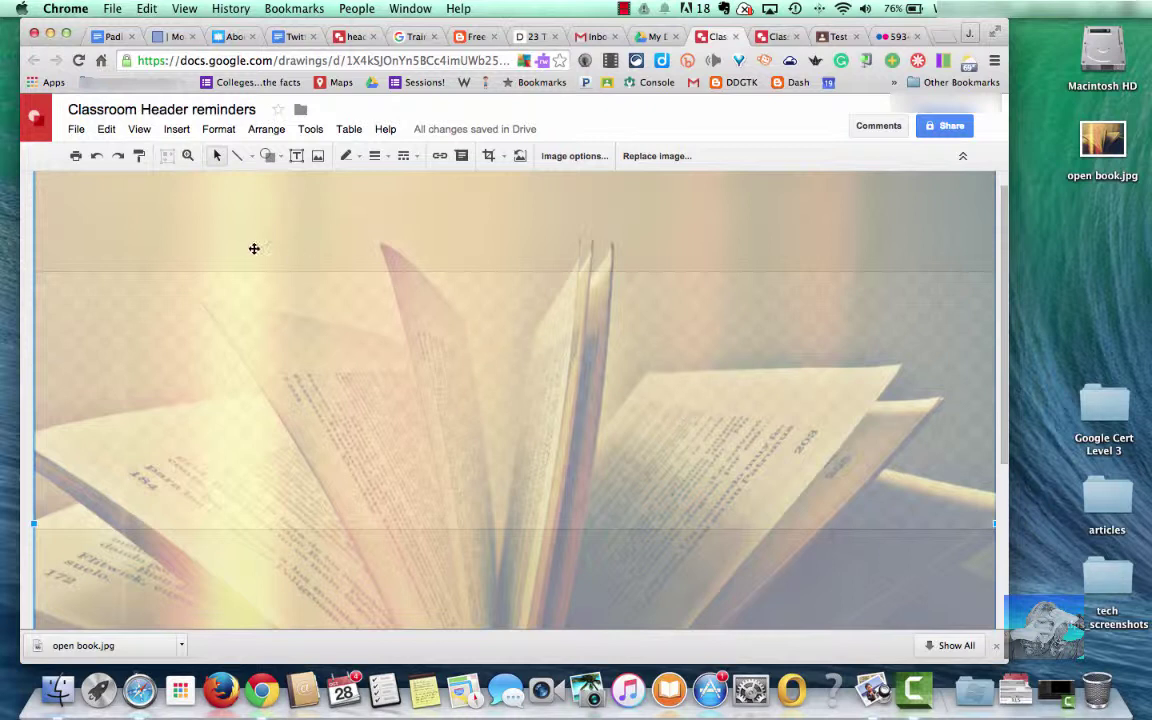
# Step: Add a text box across the banner's middle reading 'Test This Thursday over Unit 7'
pyautogui.click(28, 192)
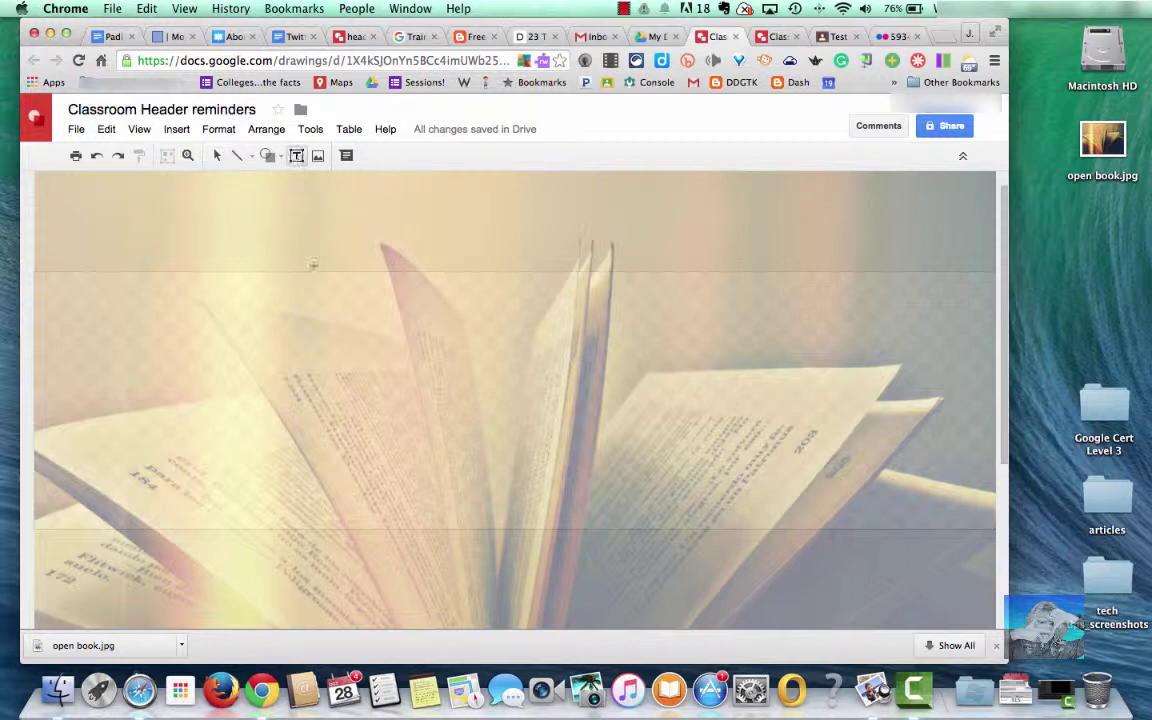
pyautogui.moveTo(274, 319); pyautogui.dragTo(768, 382)
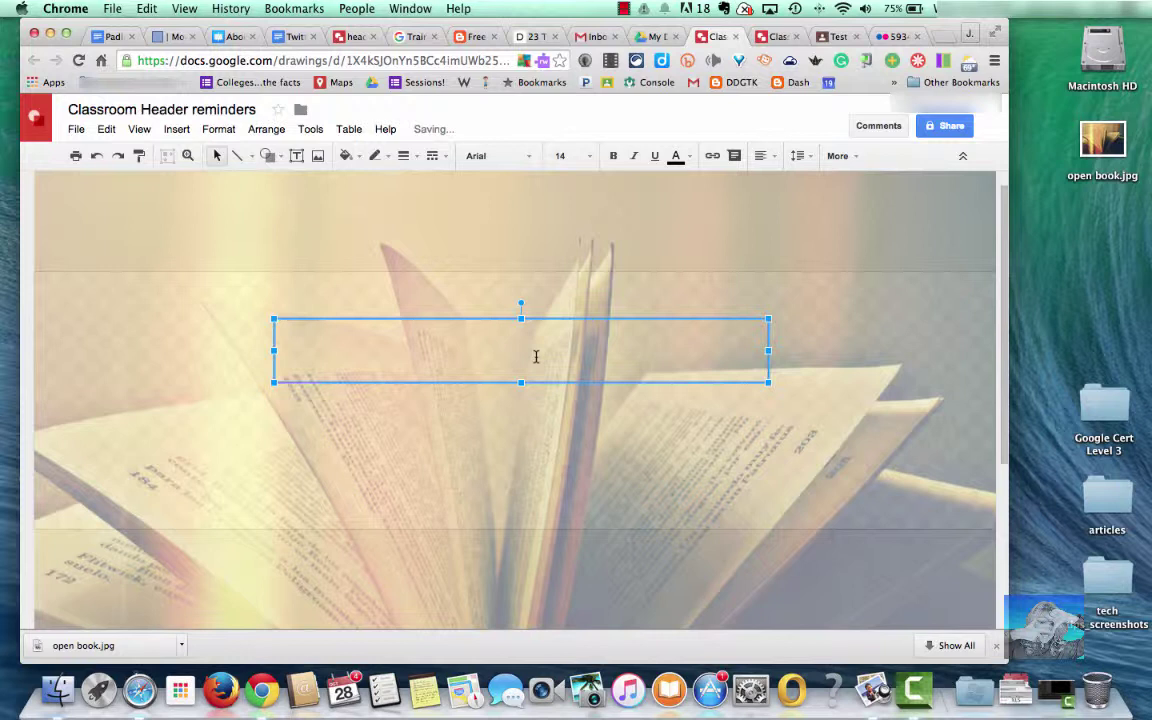
pyautogui.write('Test This Thursday')
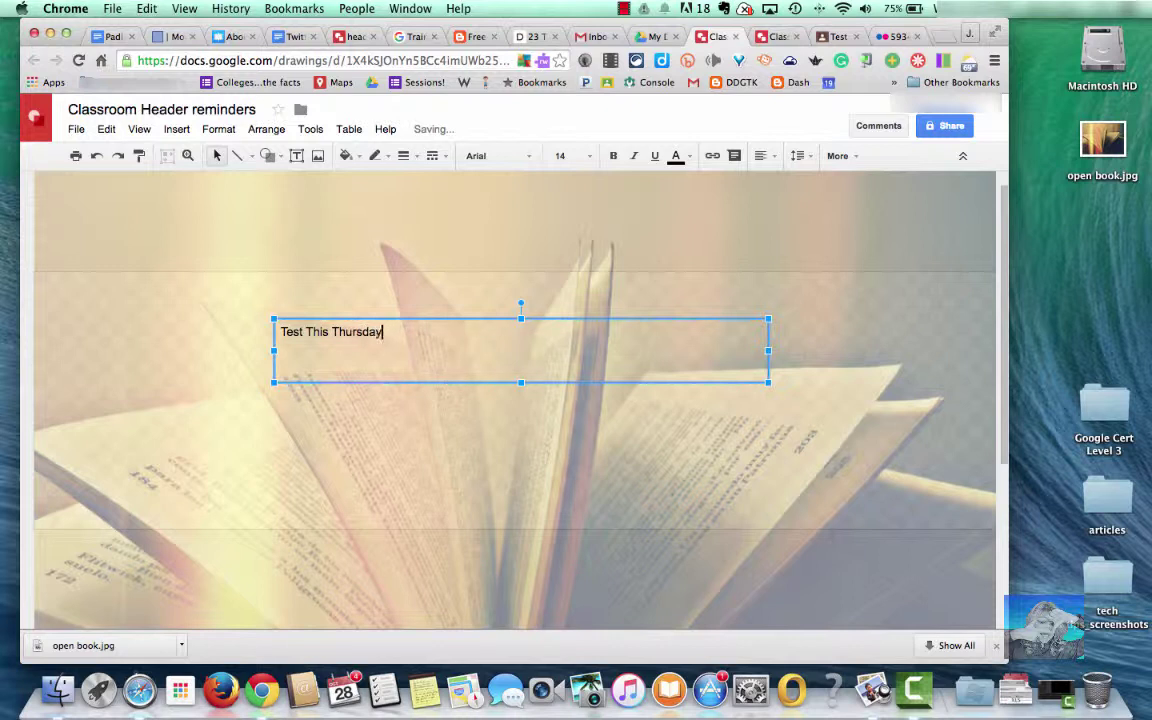
pyautogui.write(' over Unit 7')
# Step: Make the reminder text bold, centred and red
pyautogui.tripleClick(380, 331)
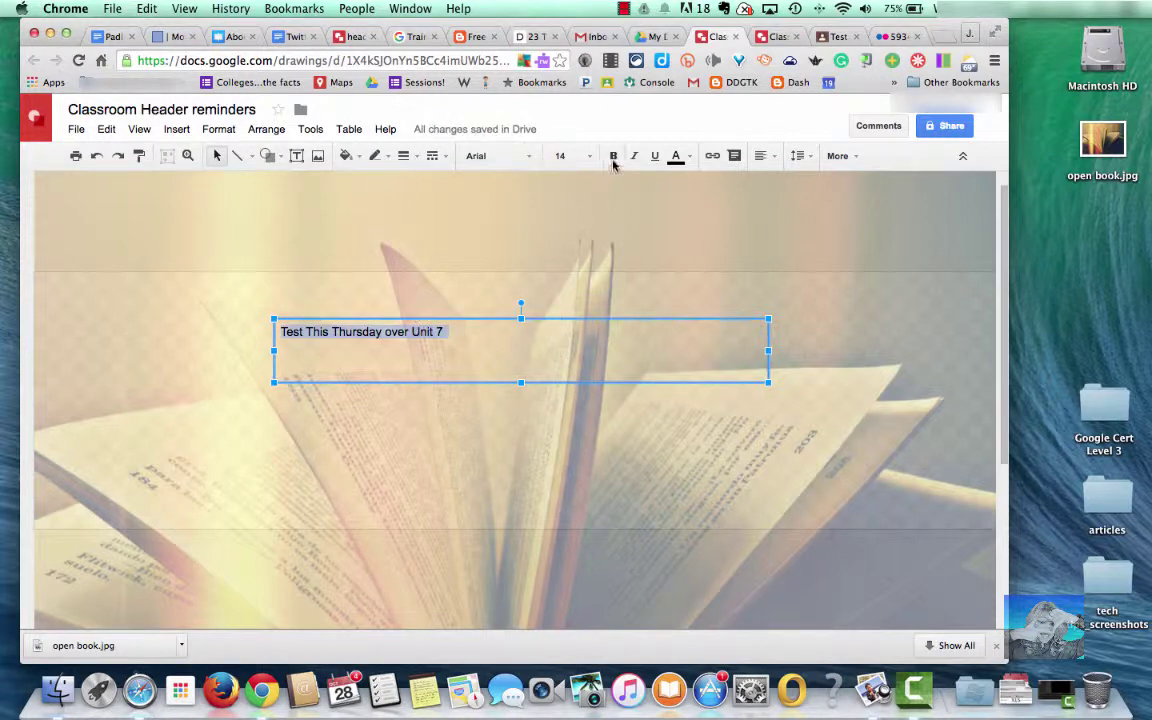
pyautogui.click(613, 155)
pyautogui.click(765, 156)
pyautogui.click(787, 183)
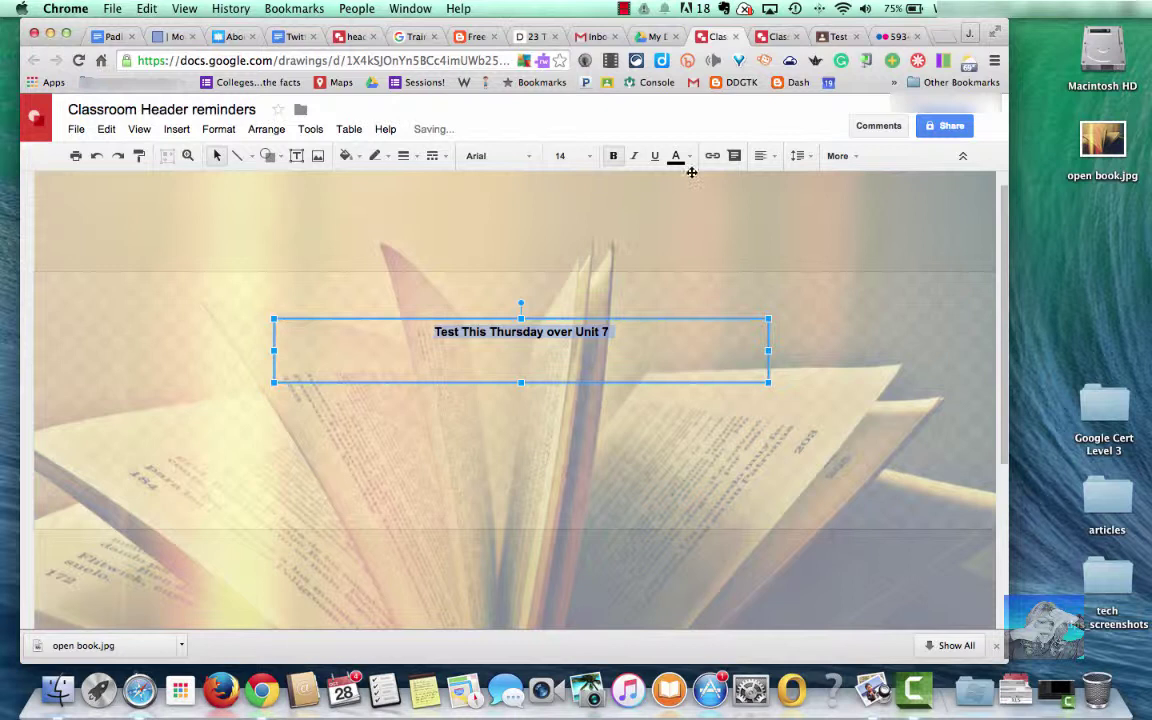
pyautogui.click(676, 156)
pyautogui.click(698, 236)
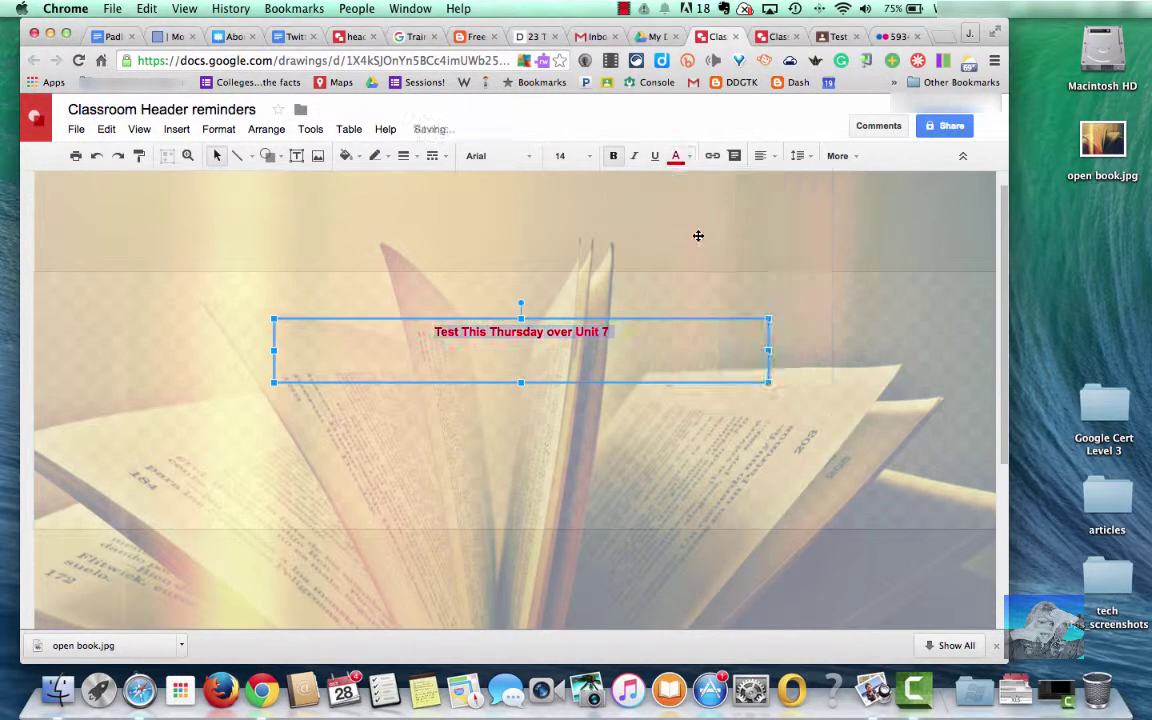
# Step: Set the reminder text to size 30 and nudge its box slightly higher
pyautogui.click(589, 157)
pyautogui.click(582, 401)
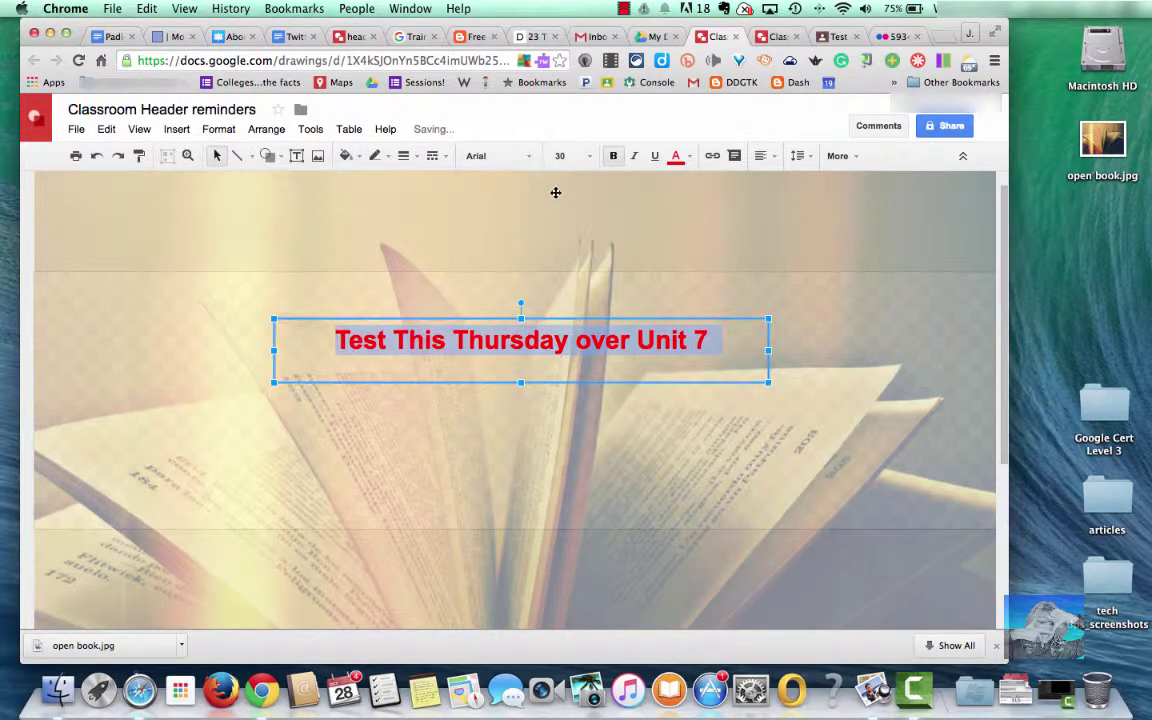
pyautogui.click(492, 279)
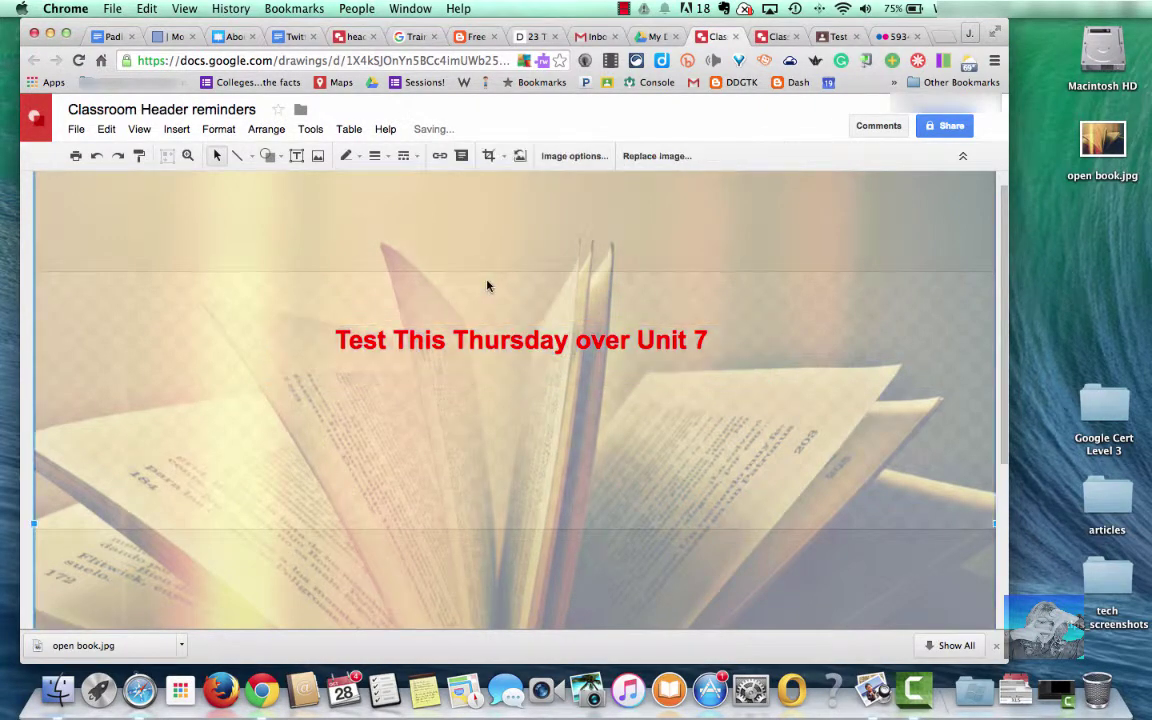
pyautogui.click(501, 341)
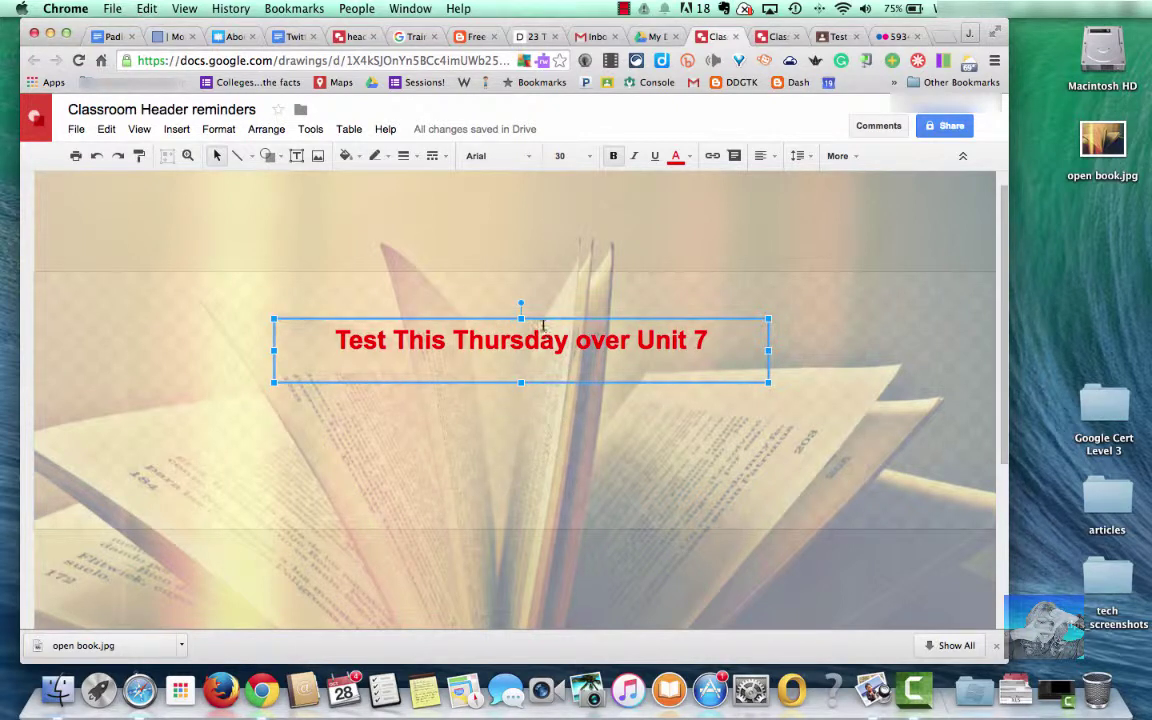
pyautogui.moveTo(542, 316); pyautogui.dragTo(542, 305)
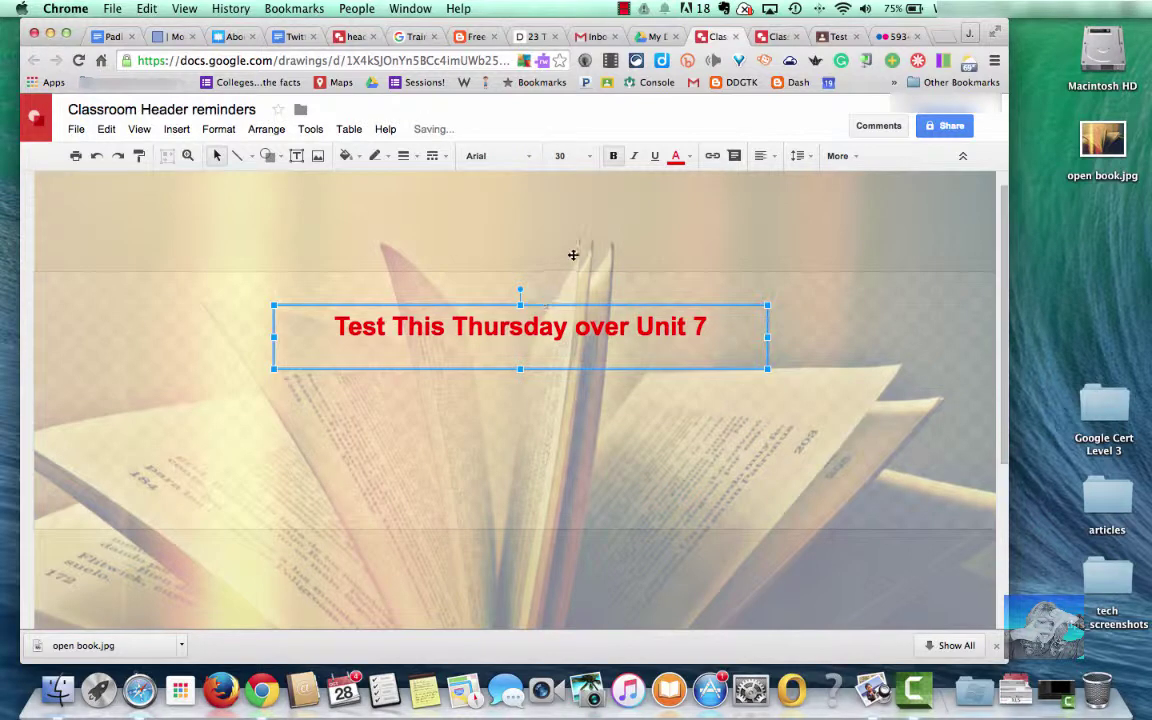
pyautogui.click(495, 228)
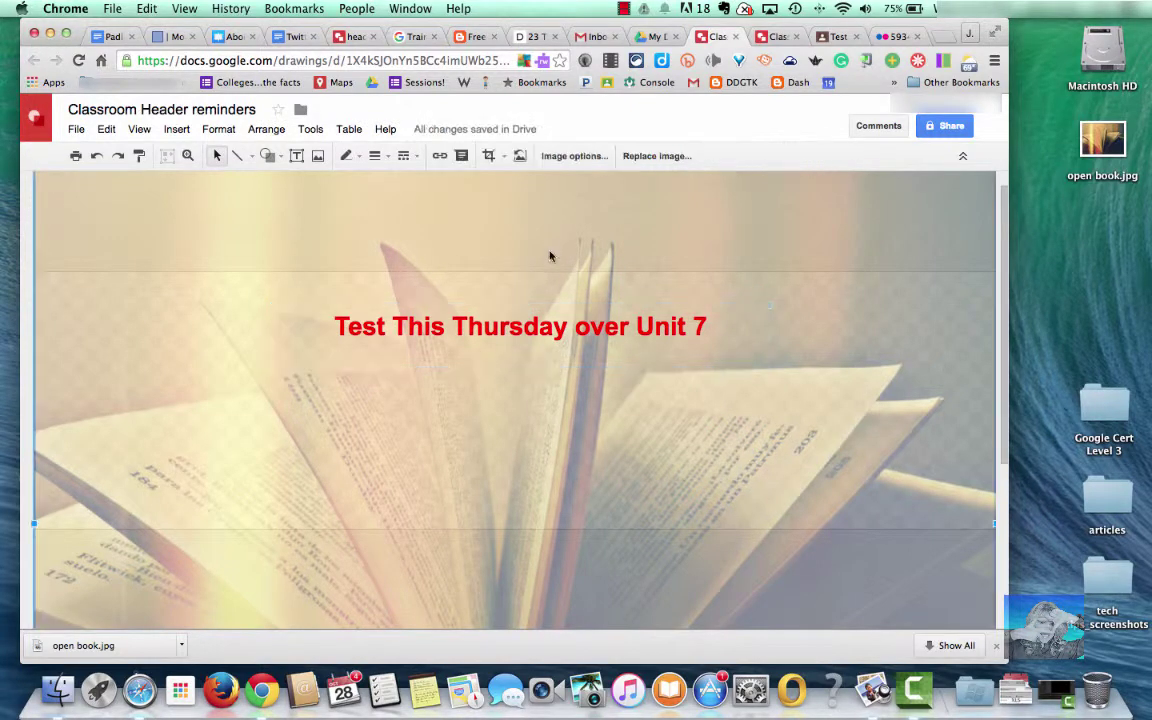
# Step: Download the drawing as Classroom Header reminders.jpg using File > Download as > JPEG image
pyautogui.click(76, 133)
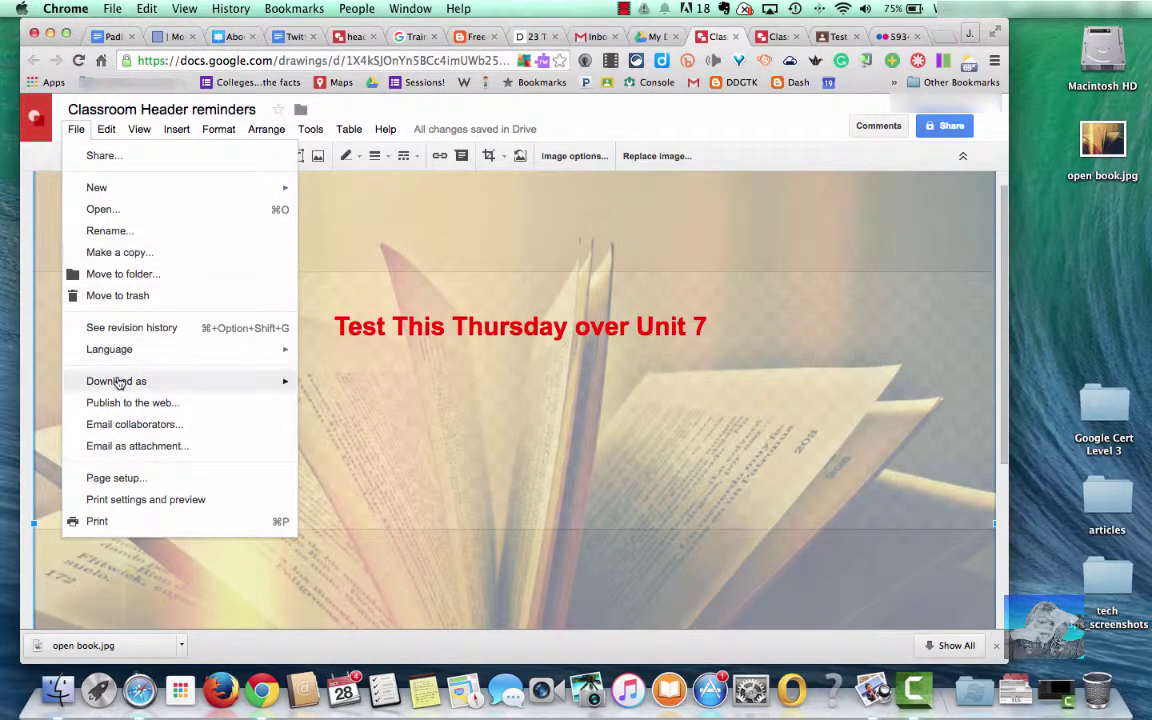
pyautogui.moveTo(116, 381)
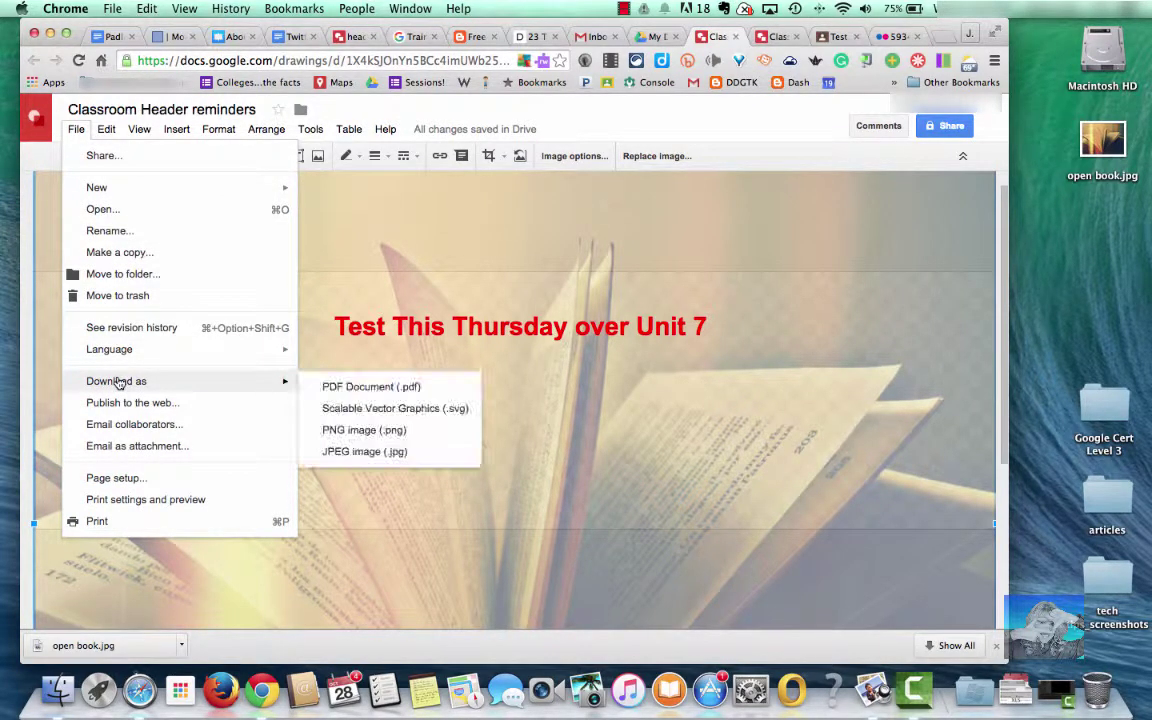
pyautogui.click(342, 453)
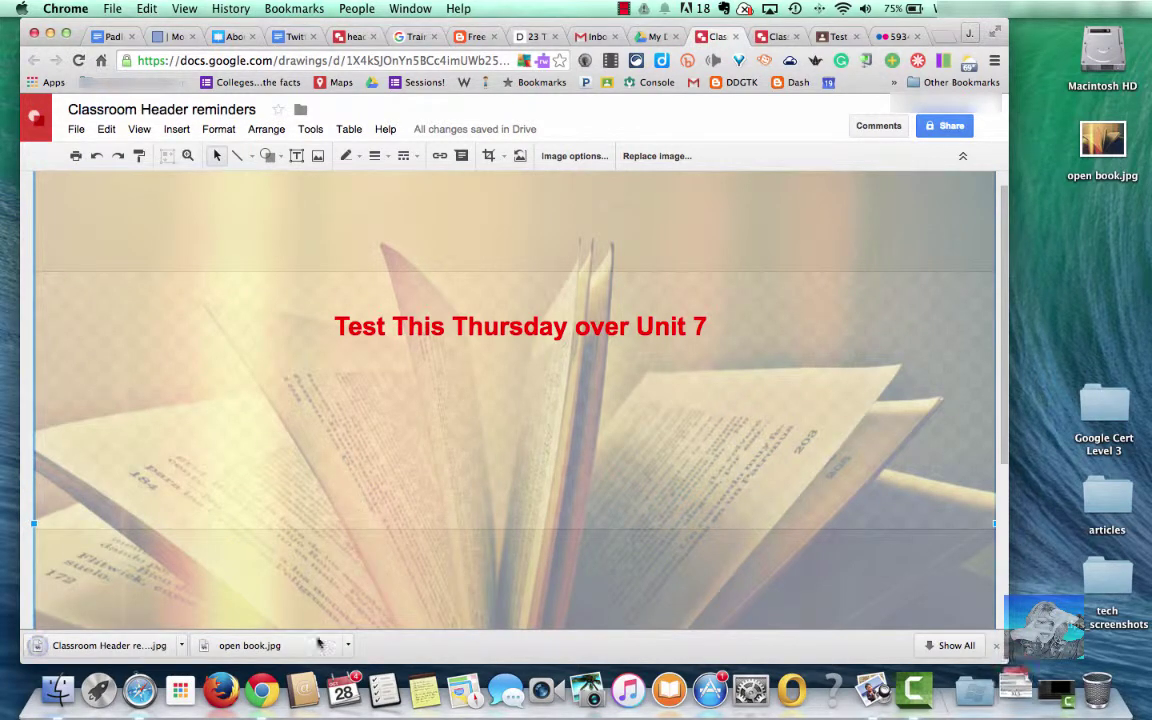
# Step: Reveal Classroom Header reminders.jpg in Finder and move it from Downloads onto the desktop
pyautogui.click(182, 648)
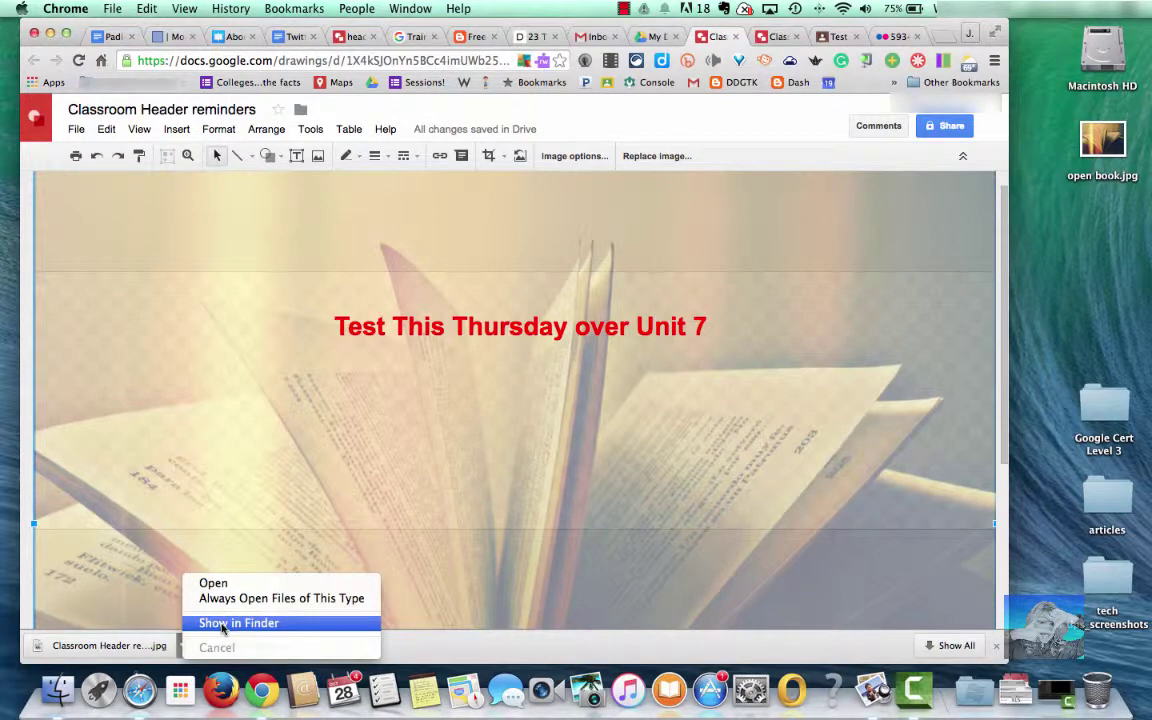
pyautogui.click(222, 623)
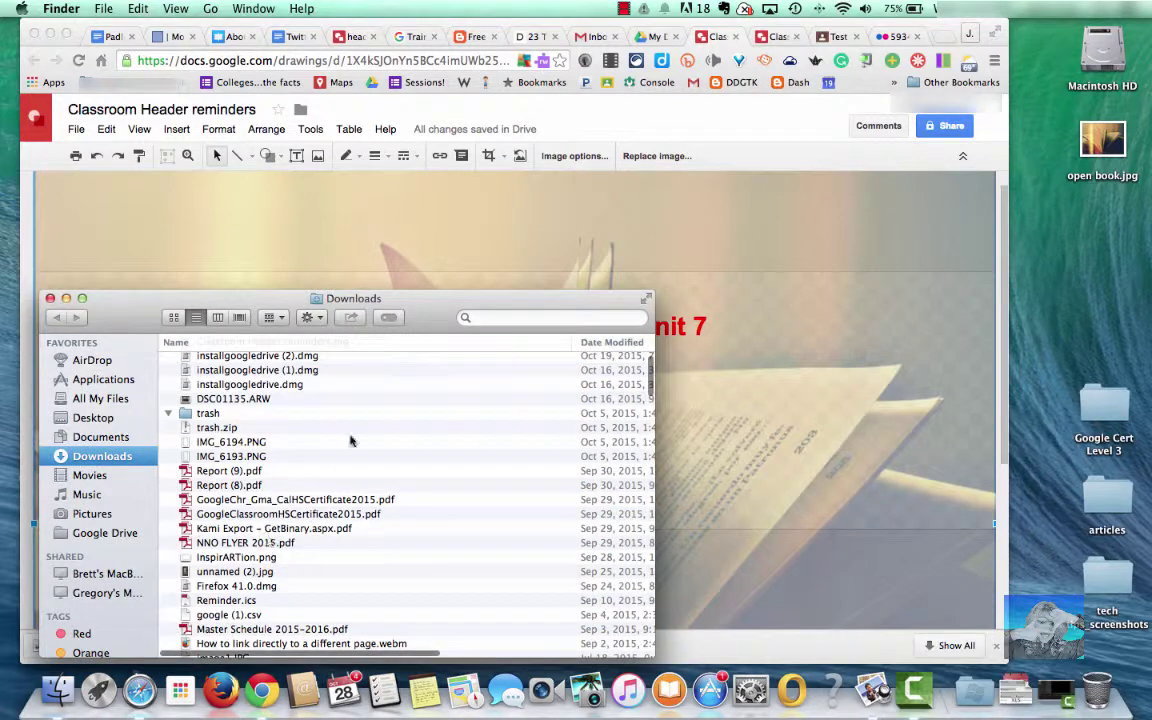
pyautogui.moveTo(385, 290); pyautogui.dragTo(425, 328)
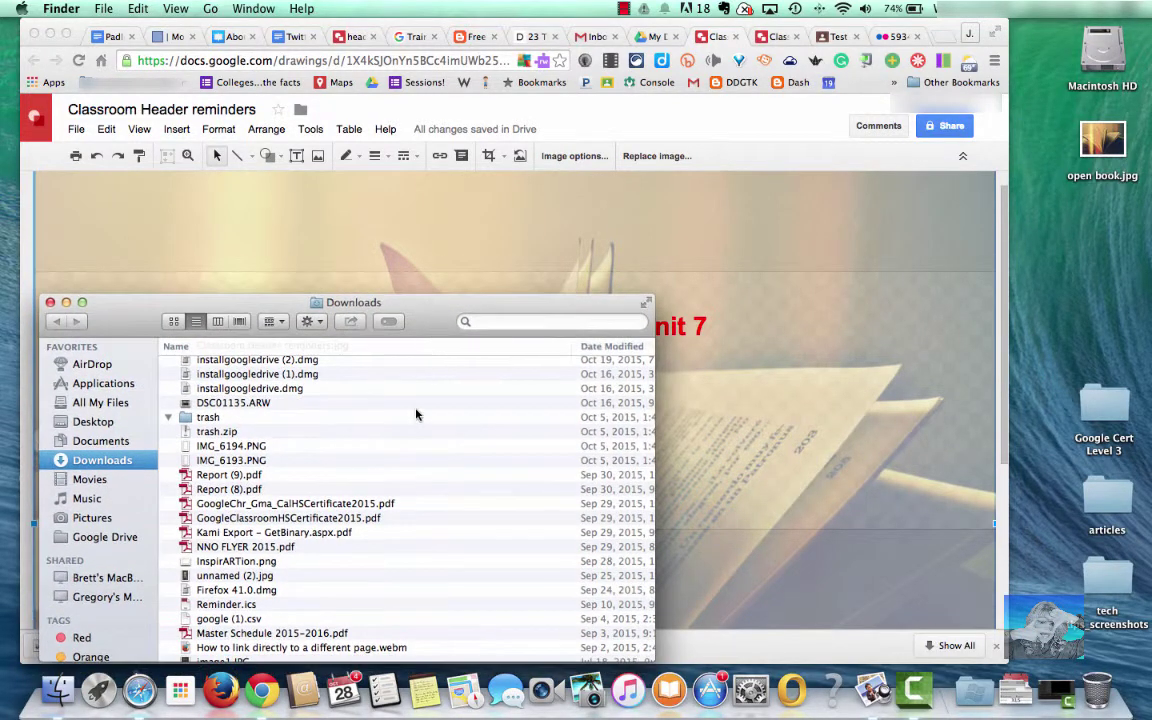
pyautogui.scroll(2, 374, 367)
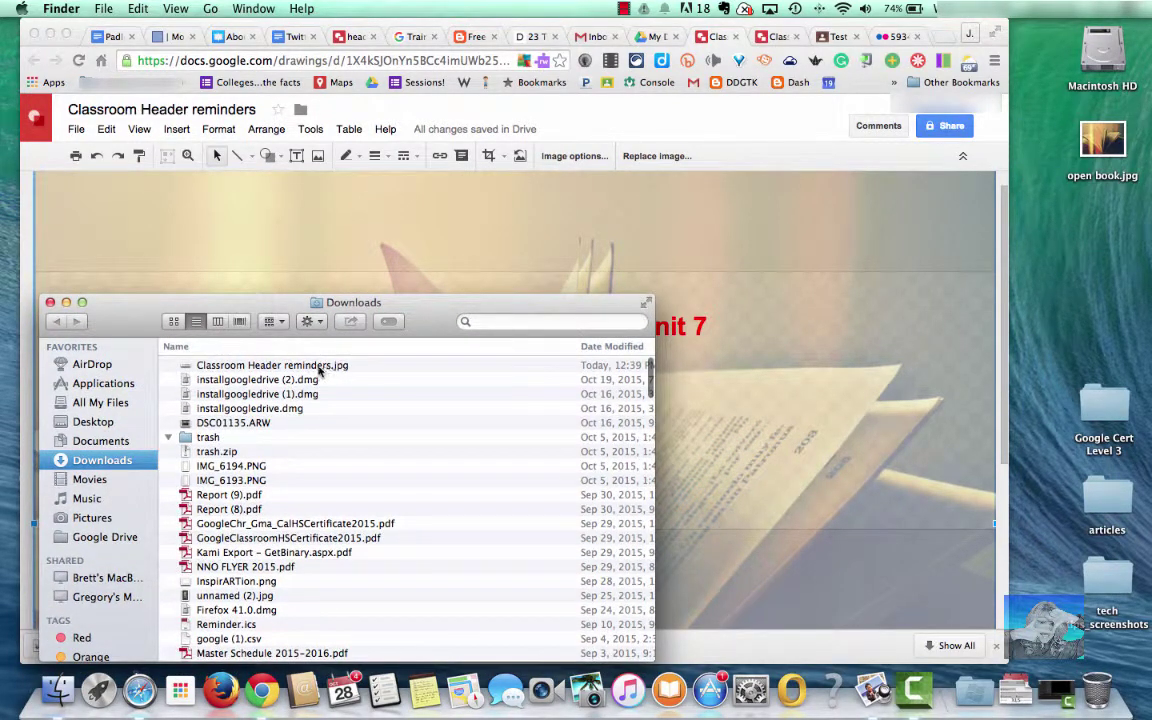
pyautogui.moveTo(320, 371); pyautogui.dragTo(1100, 281)
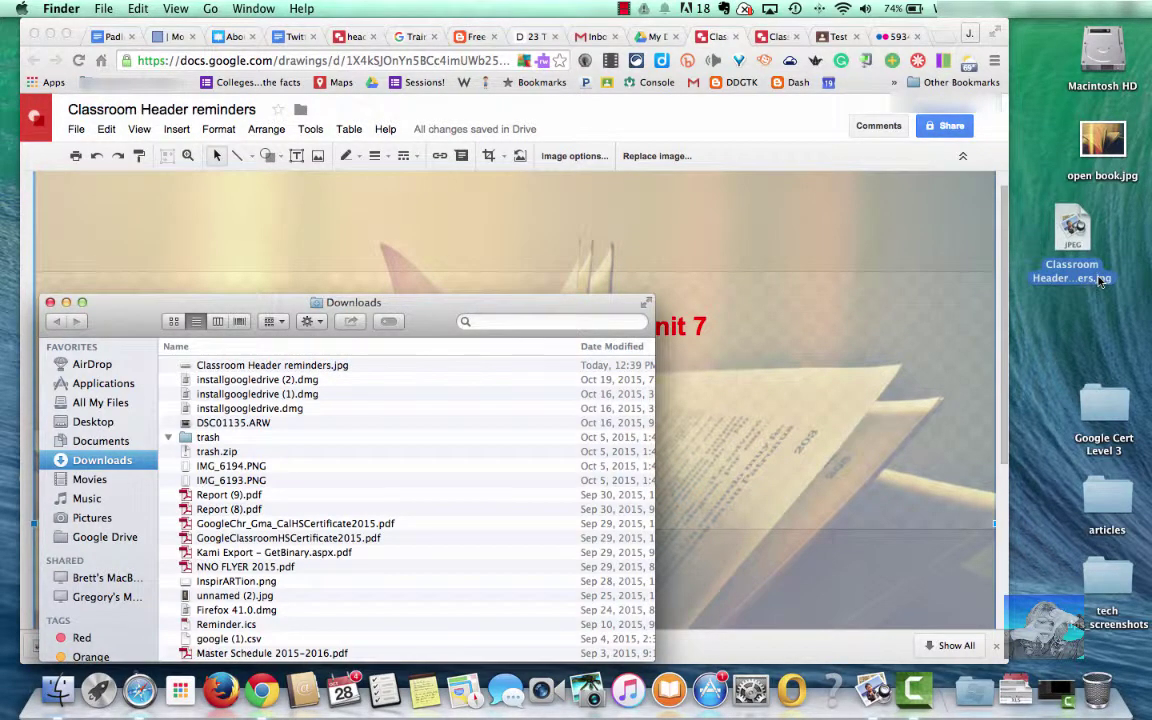
pyautogui.click(712, 224)
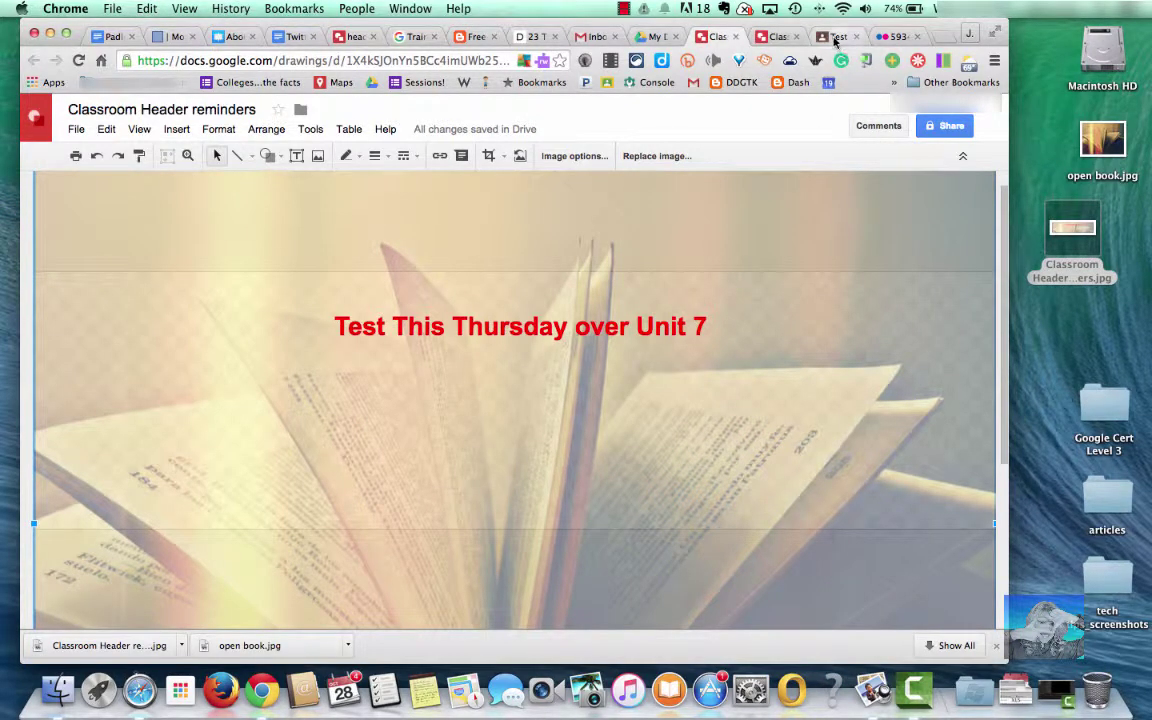
# Step: Upload Classroom Header reminders.jpg as a new header photo for Test Student Class
pyautogui.click(835, 37)
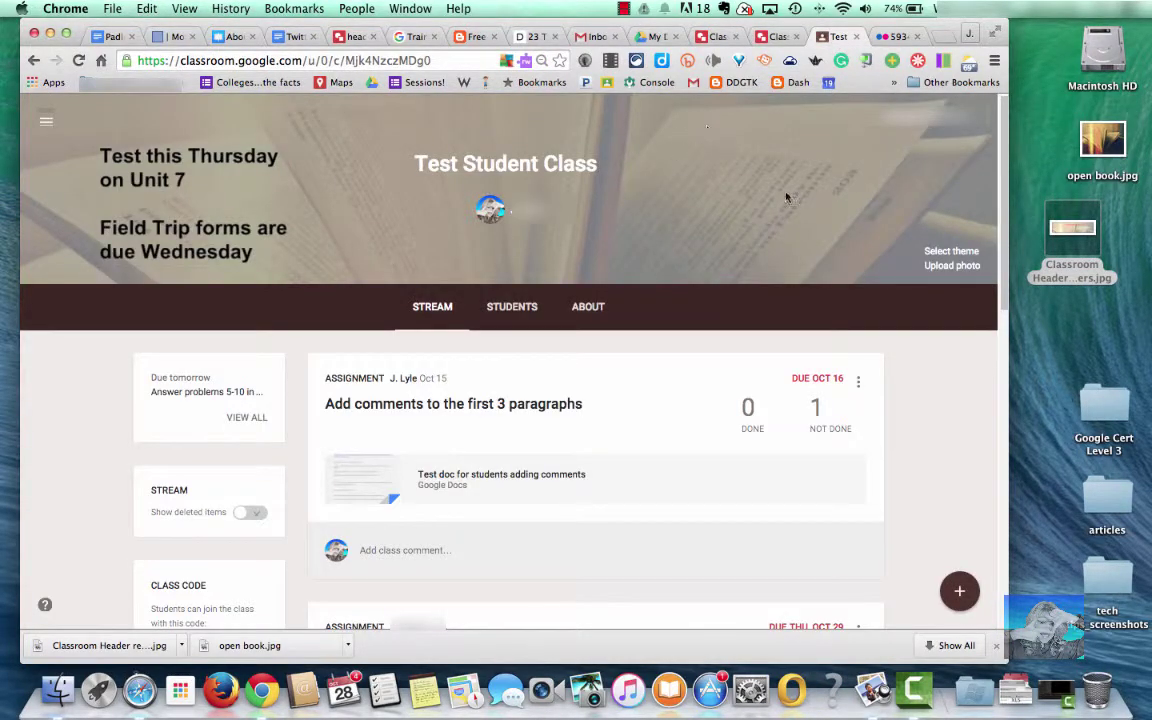
pyautogui.click(953, 266)
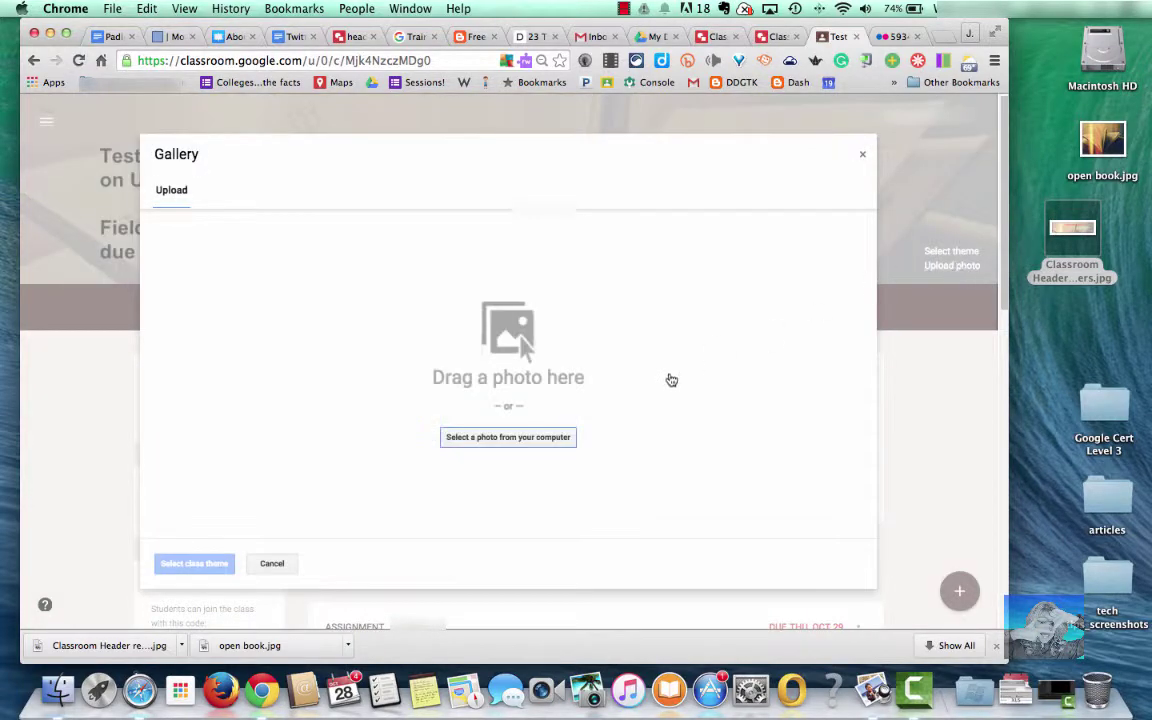
pyautogui.click(503, 440)
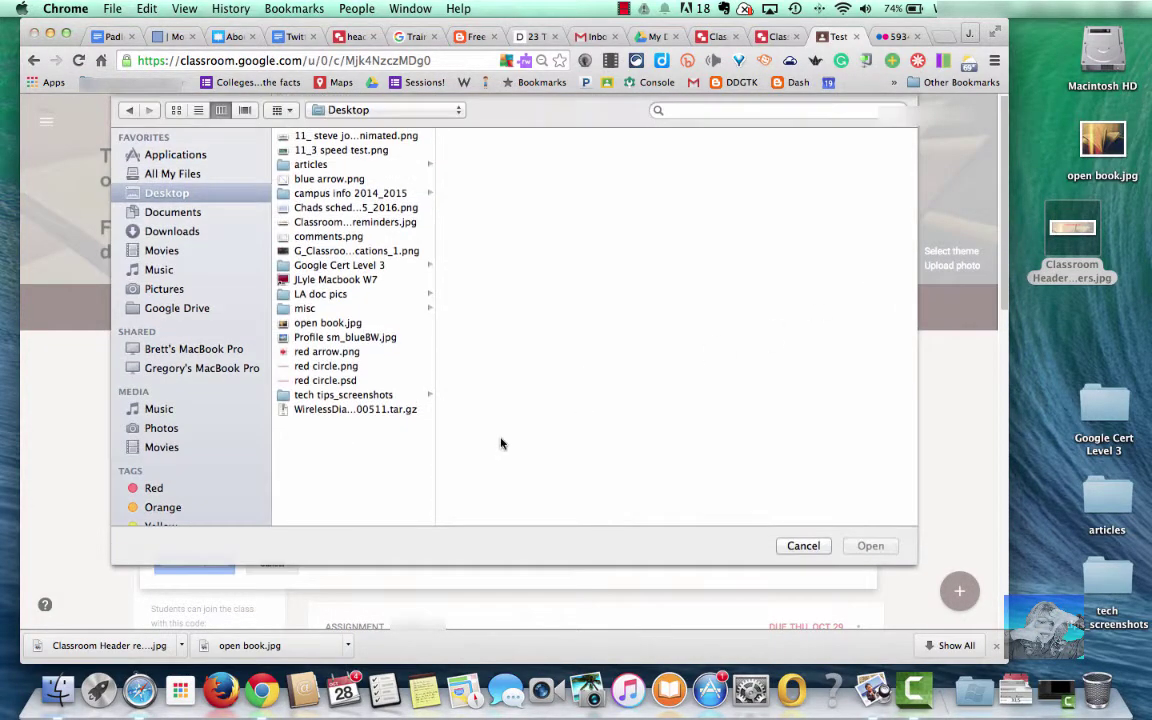
pyautogui.click(356, 222)
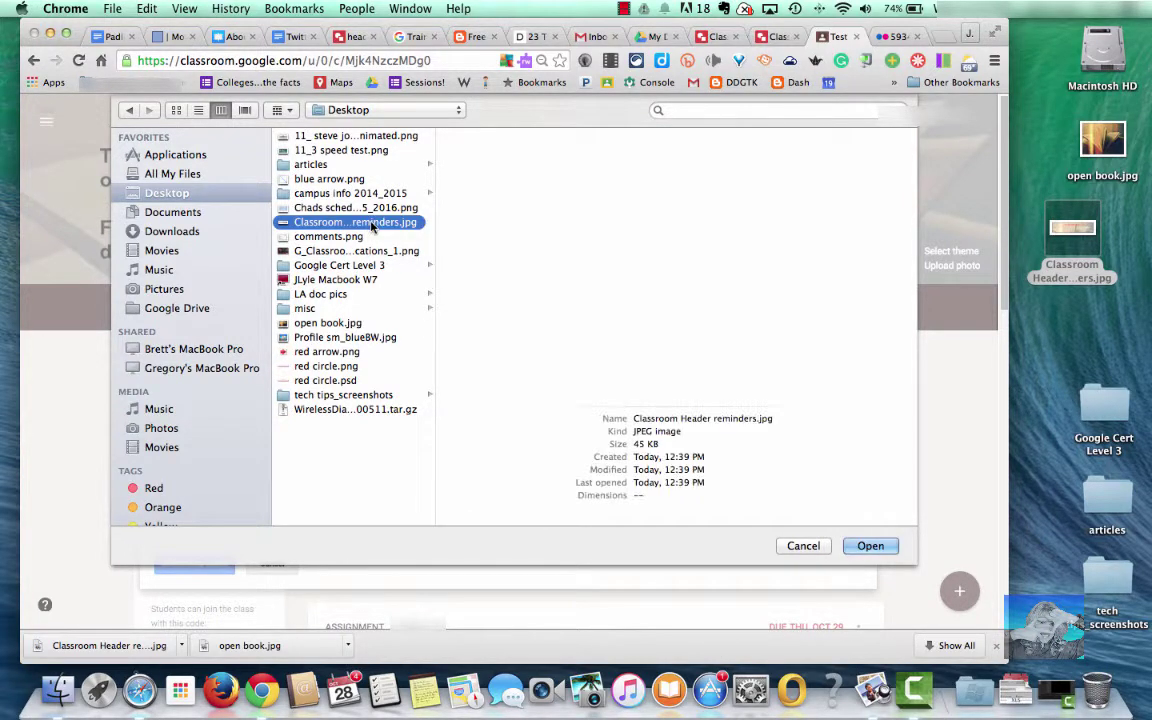
pyautogui.click(870, 546)
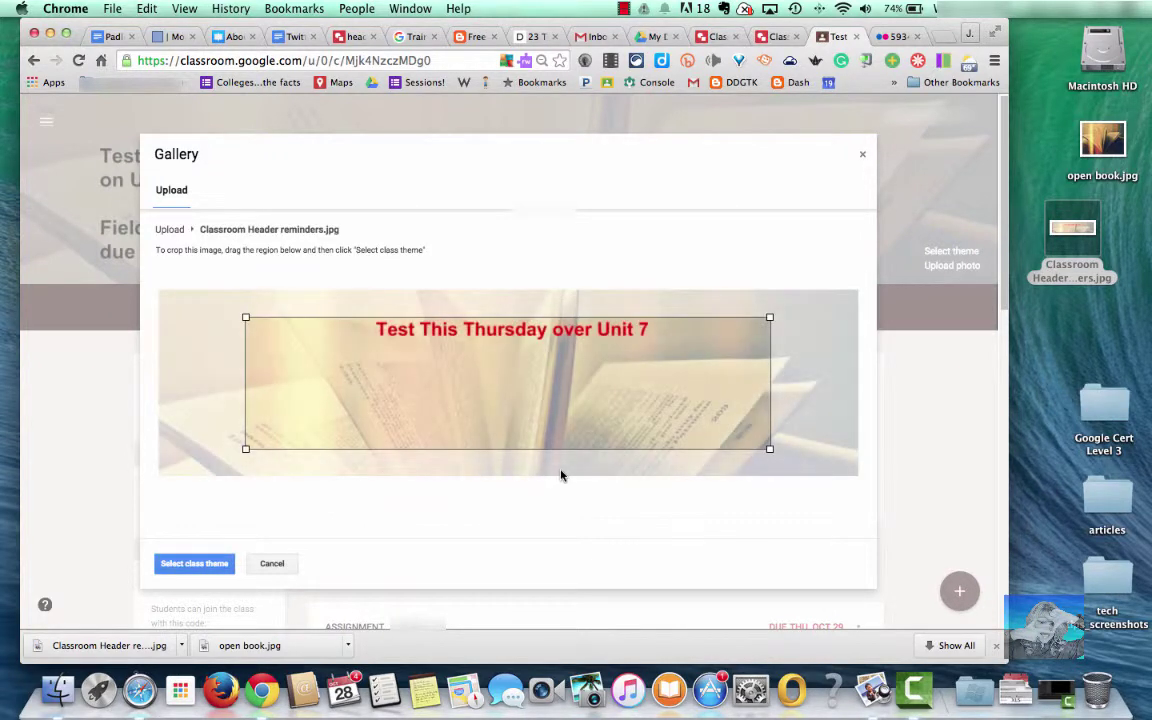
# Step: Enlarge the crop around the reminder text and apply it as the class theme
pyautogui.moveTo(569, 436); pyautogui.dragTo(571, 422)
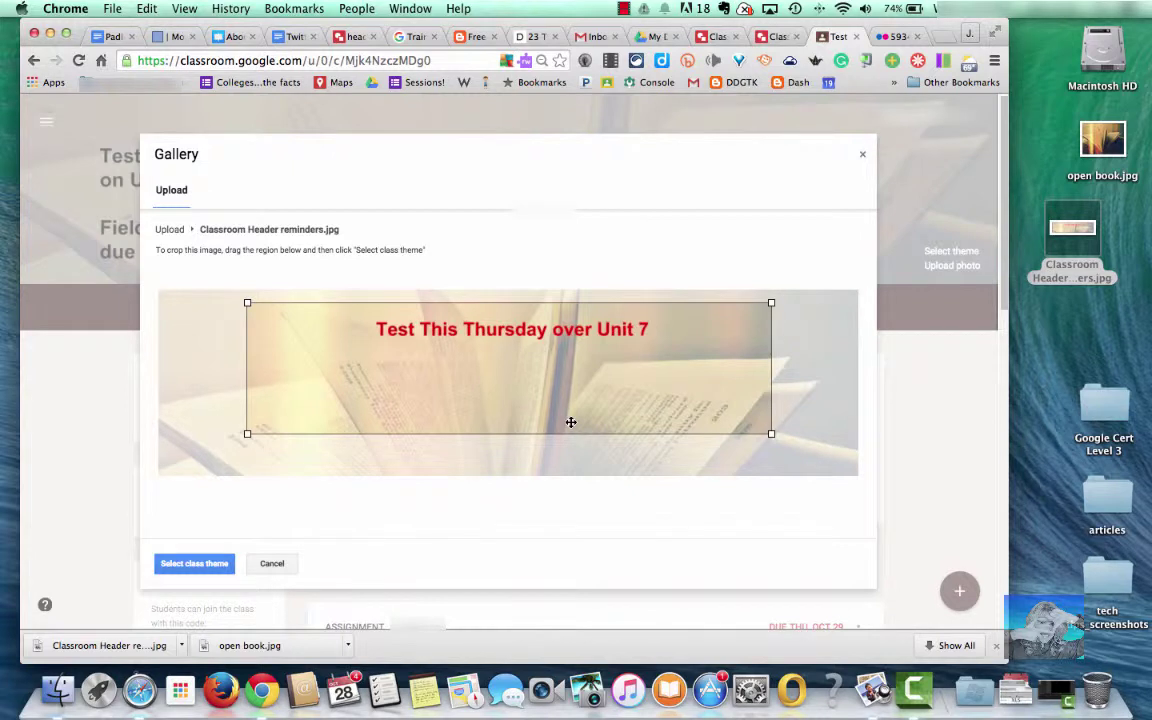
pyautogui.moveTo(773, 437); pyautogui.dragTo(789, 470)
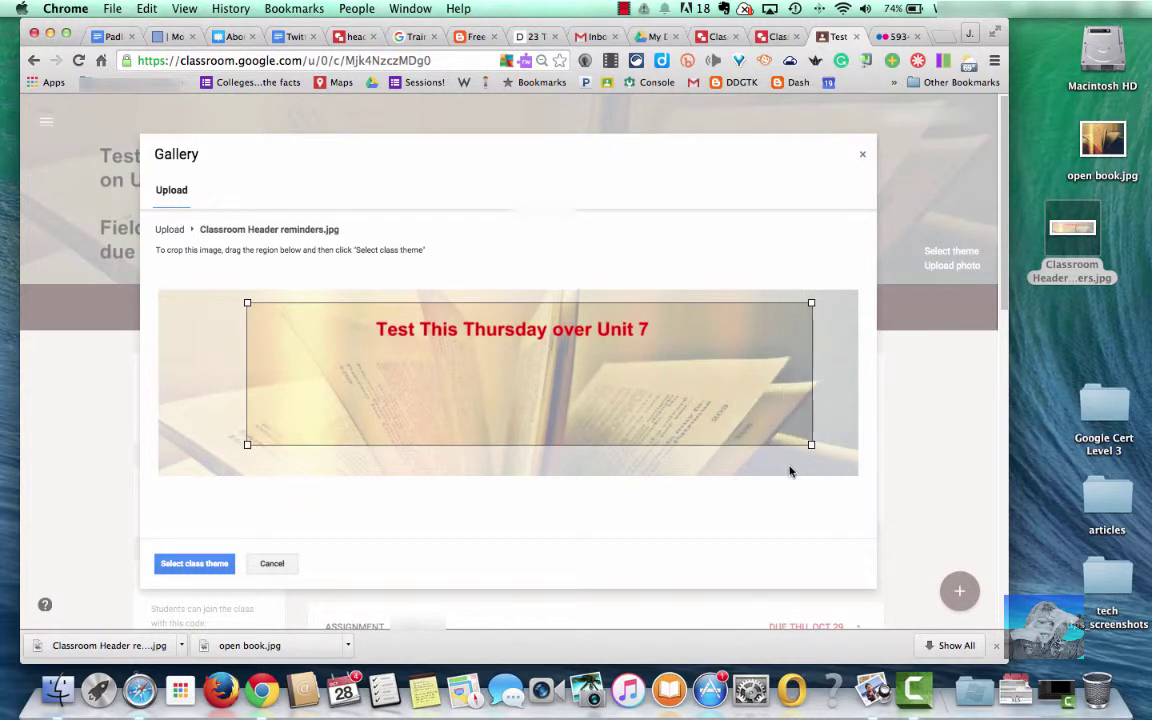
pyautogui.moveTo(245, 448); pyautogui.dragTo(206, 481)
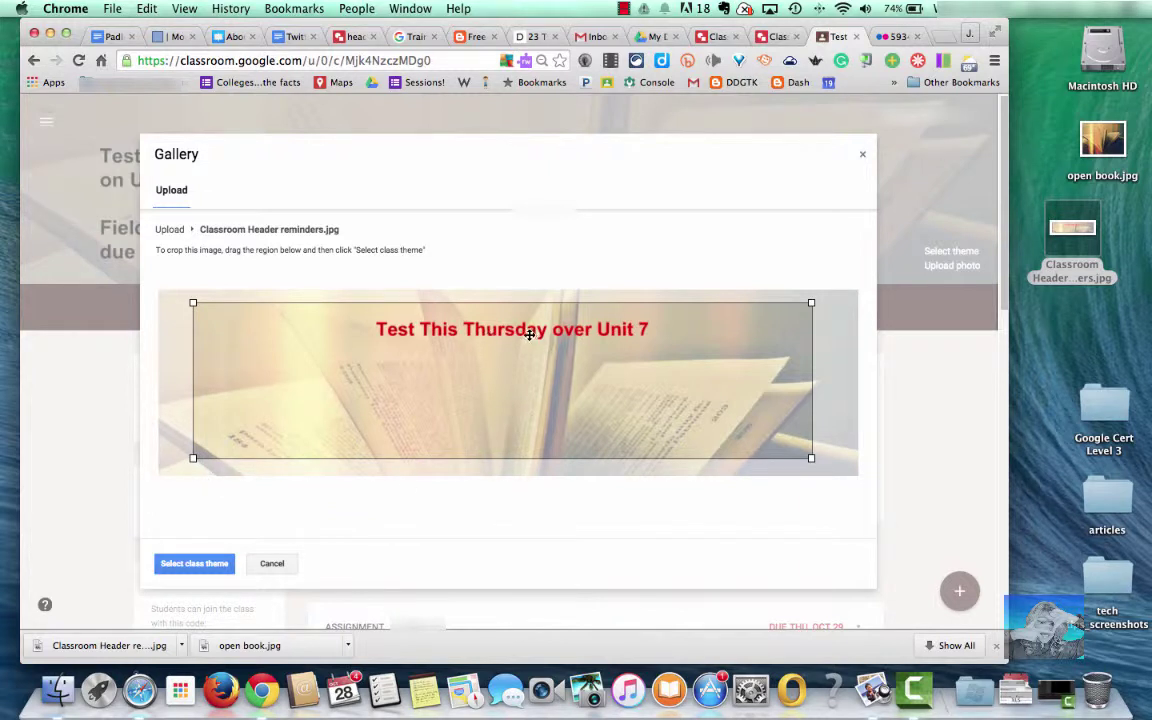
pyautogui.moveTo(811, 459); pyautogui.dragTo(822, 470)
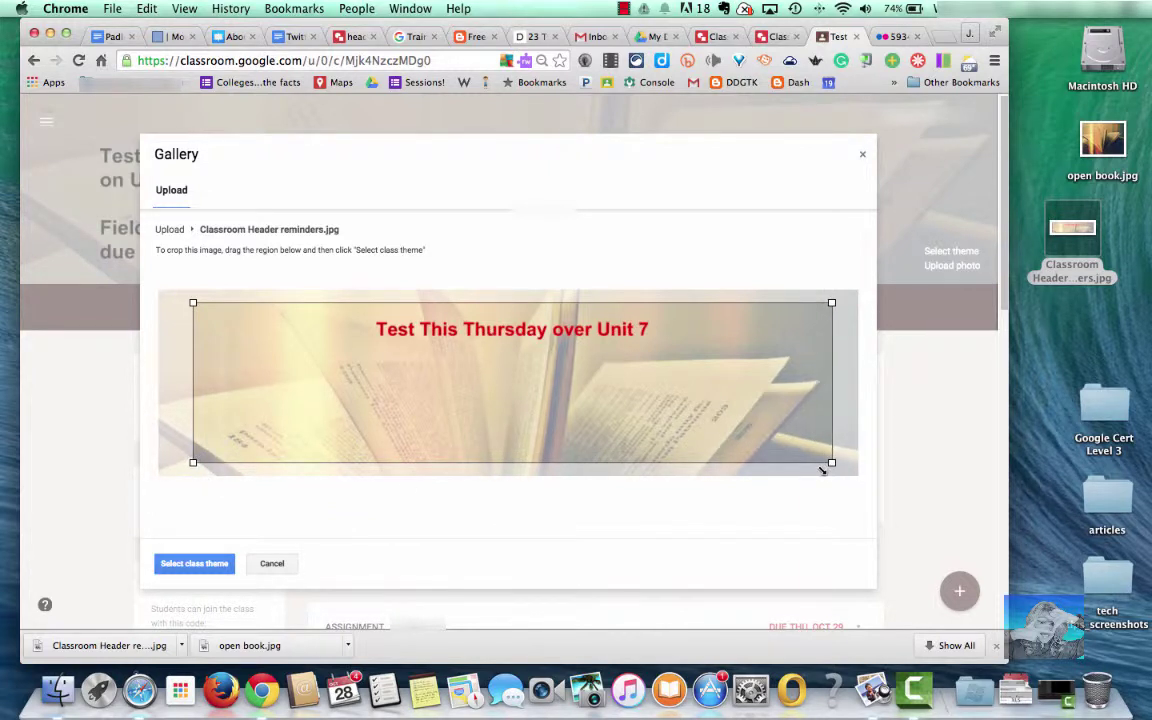
pyautogui.click(209, 567)
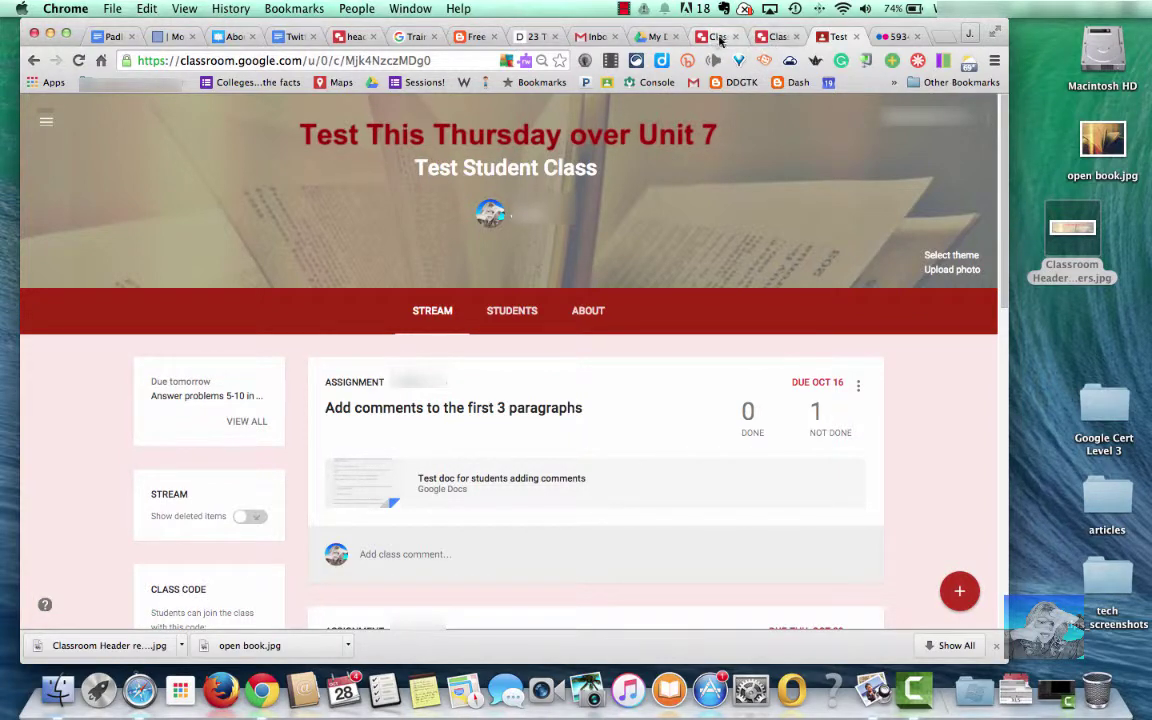
# Step: Switch to the Classroom Header reminders drawing tab, skipping the trashed drawing
pyautogui.click(769, 38)
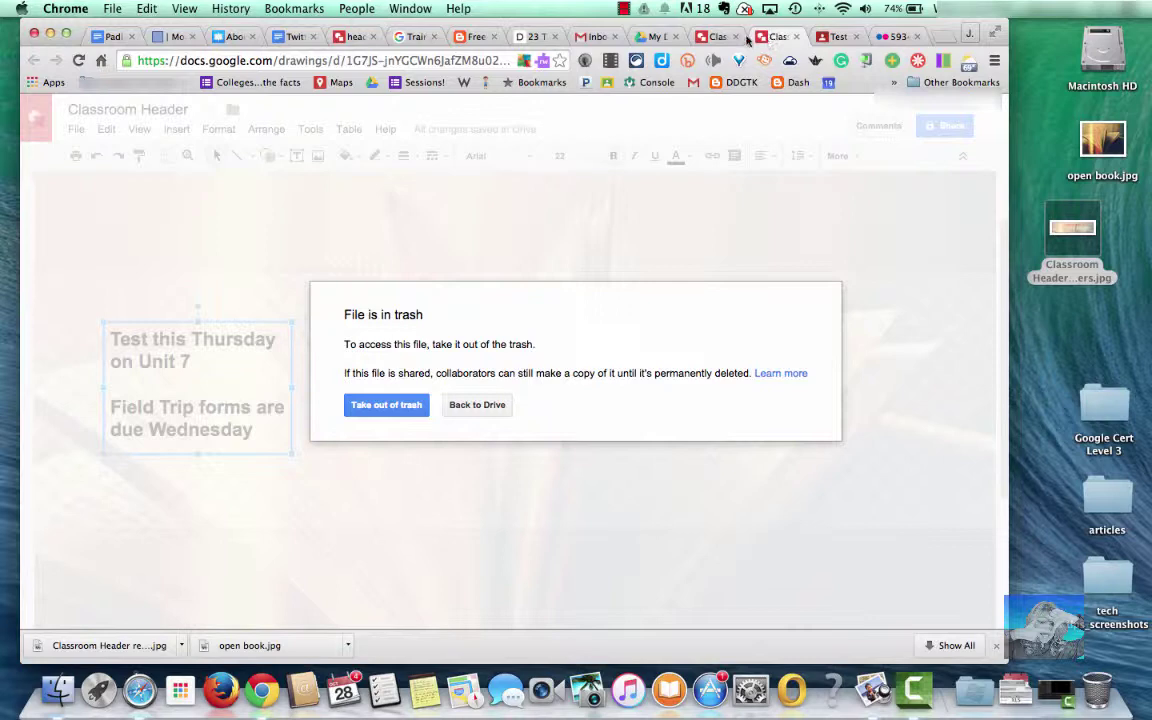
pyautogui.click(722, 37)
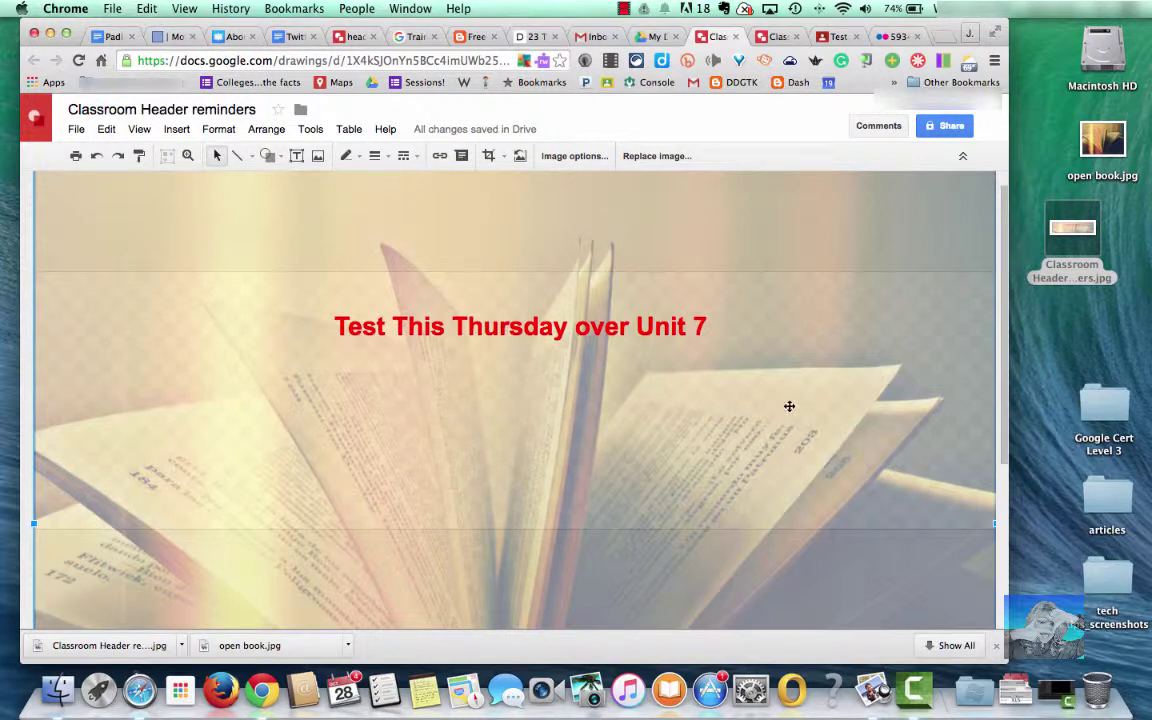
# Step: Move the reminder box to the banner's left side and narrow it so the text wraps
pyautogui.click(631, 331)
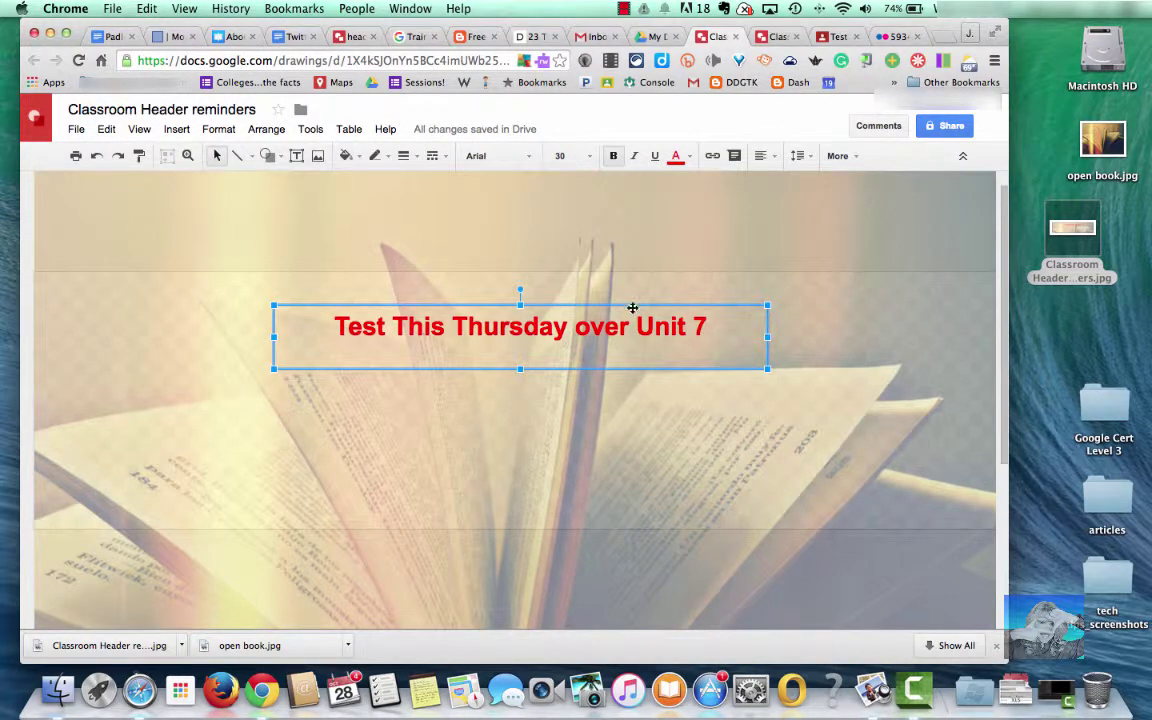
pyautogui.moveTo(630, 307); pyautogui.dragTo(430, 327)
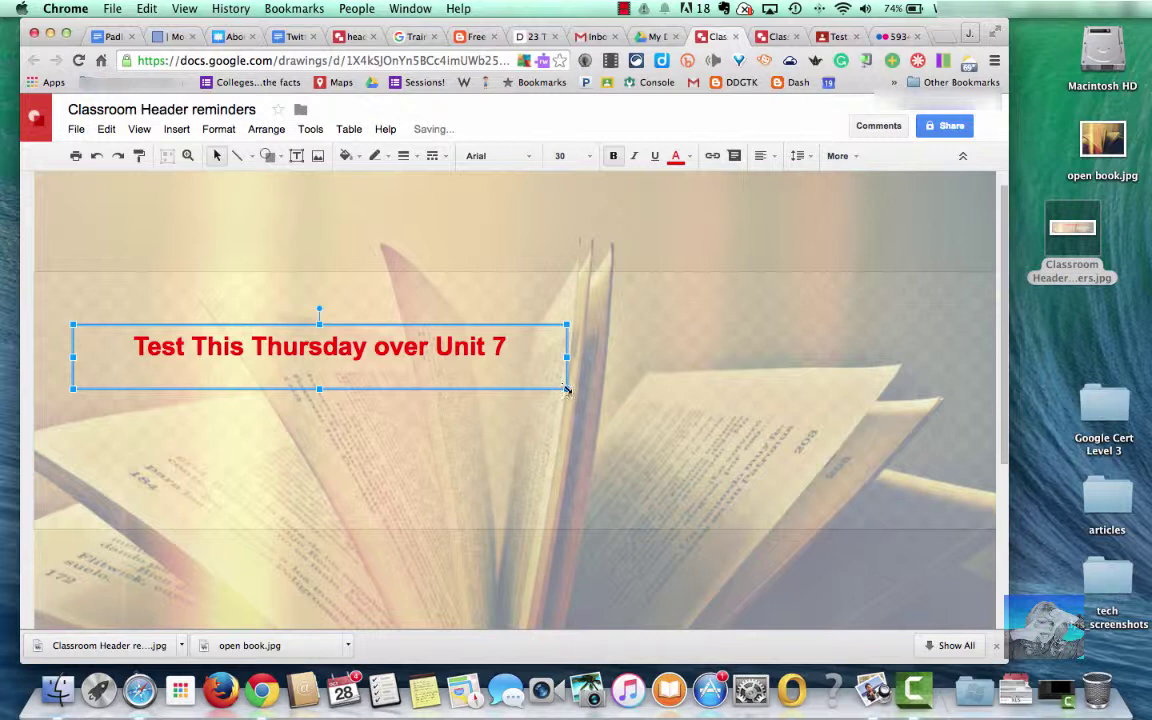
pyautogui.moveTo(566, 390); pyautogui.dragTo(270, 478)
pyautogui.click(221, 414)
pyautogui.moveTo(221, 414); pyautogui.dragTo(93, 322)
# Step: Left-align the reminder at 22 pt and add the line 'Field Trip Forms due this Wednesday'
pyautogui.click(589, 156)
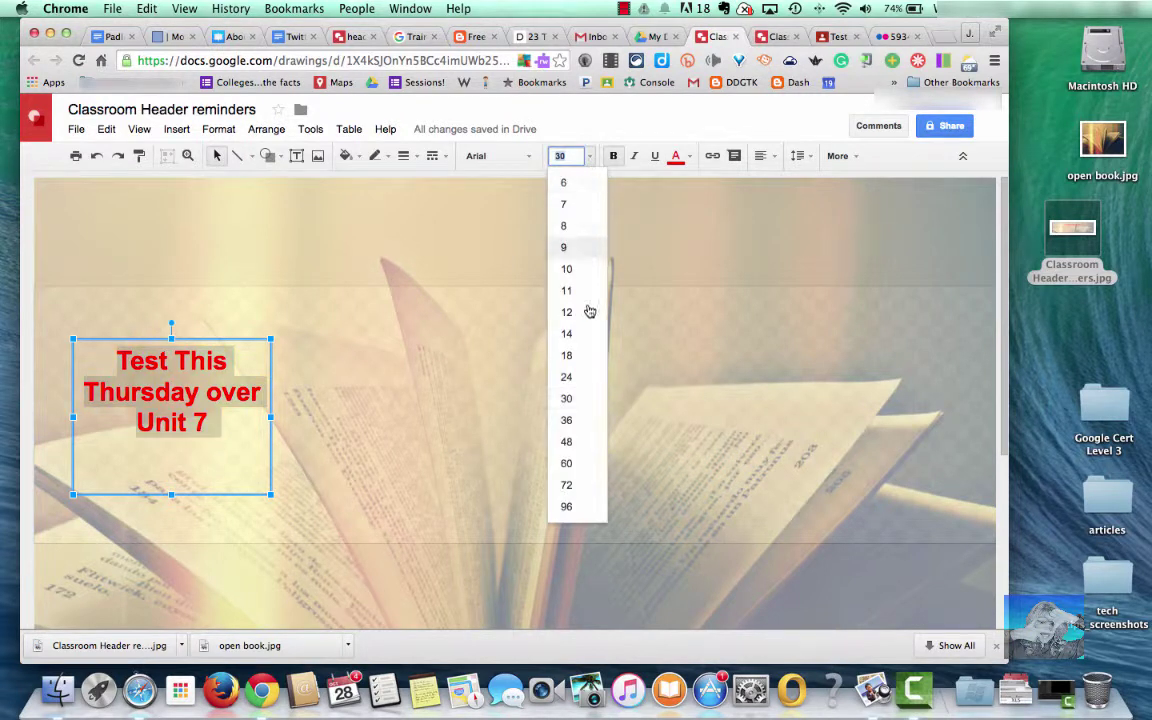
pyautogui.click(592, 376)
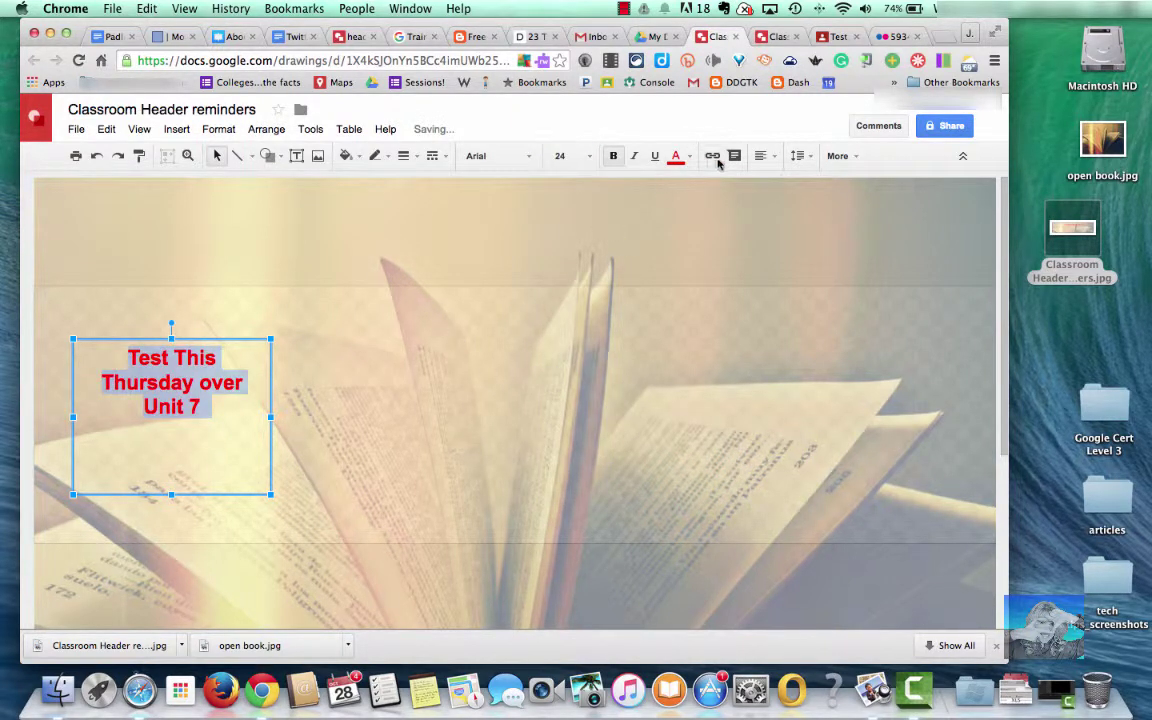
pyautogui.click(765, 157)
pyautogui.click(766, 183)
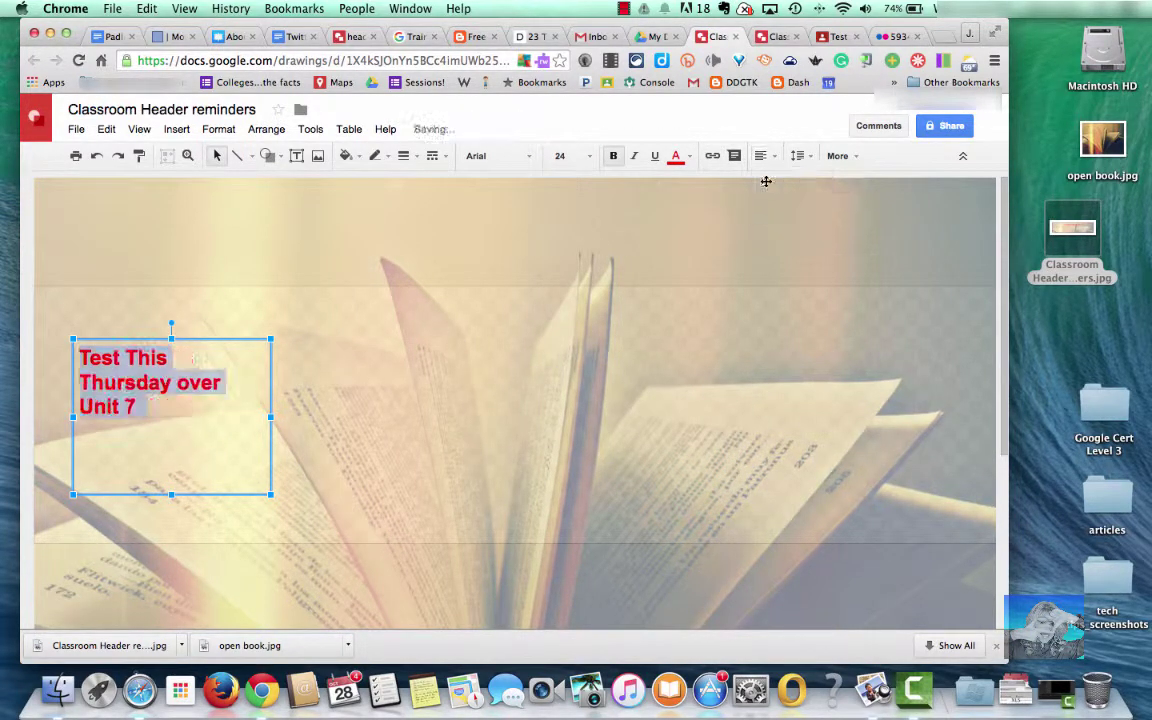
pyautogui.click(559, 156)
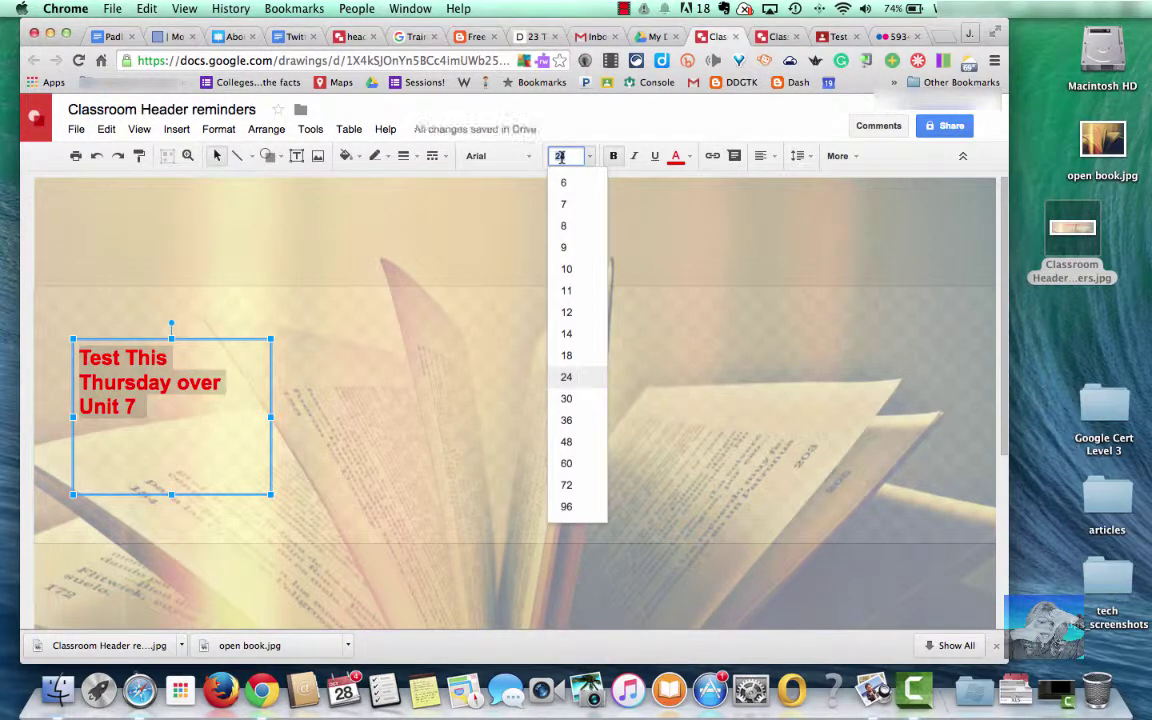
pyautogui.write('22')
pyautogui.press('Return')
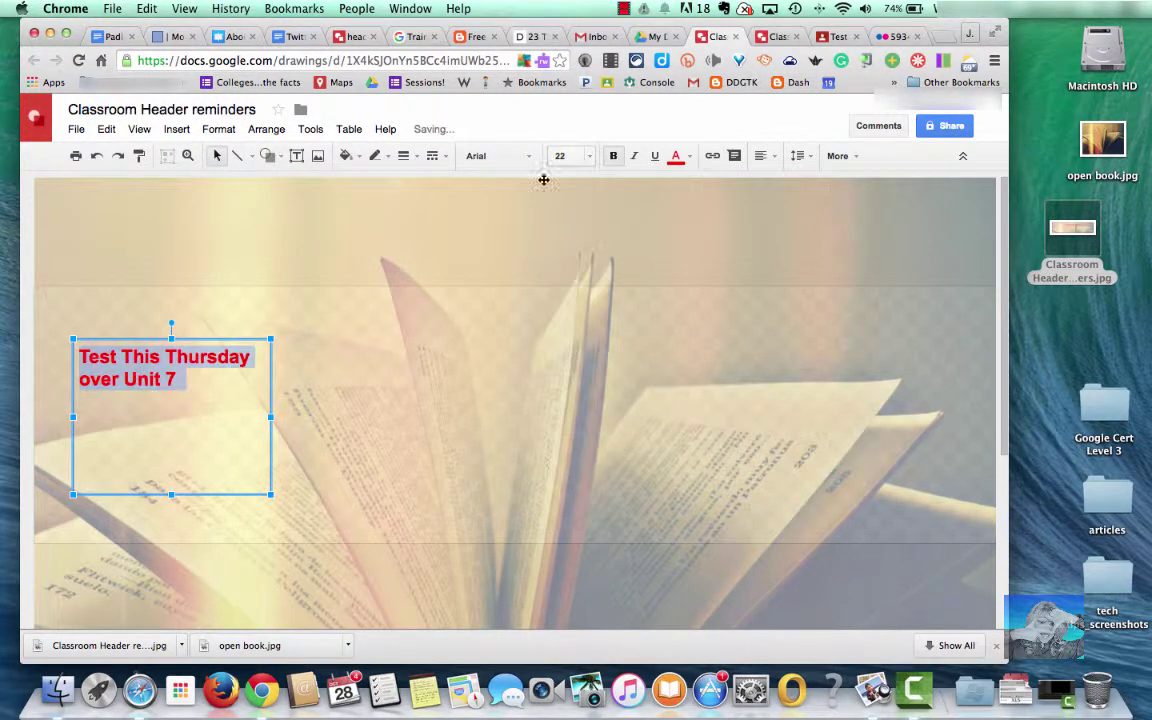
pyautogui.click(190, 378)
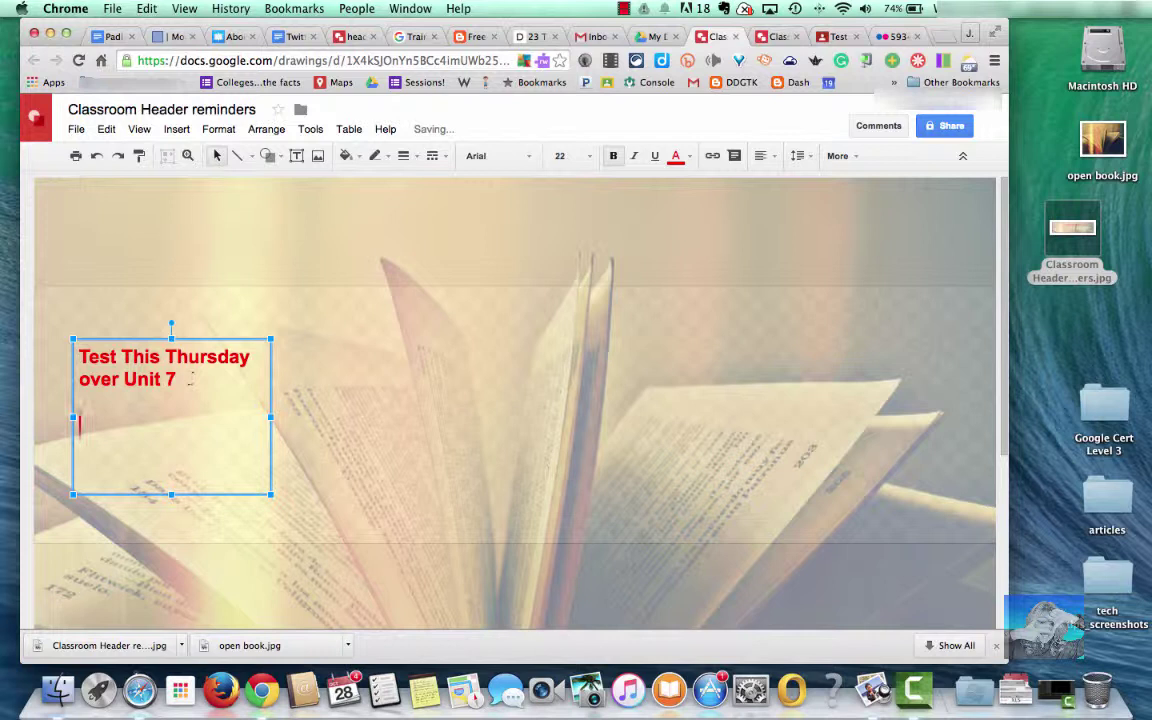
pyautogui.write('Field Trip Forms due')
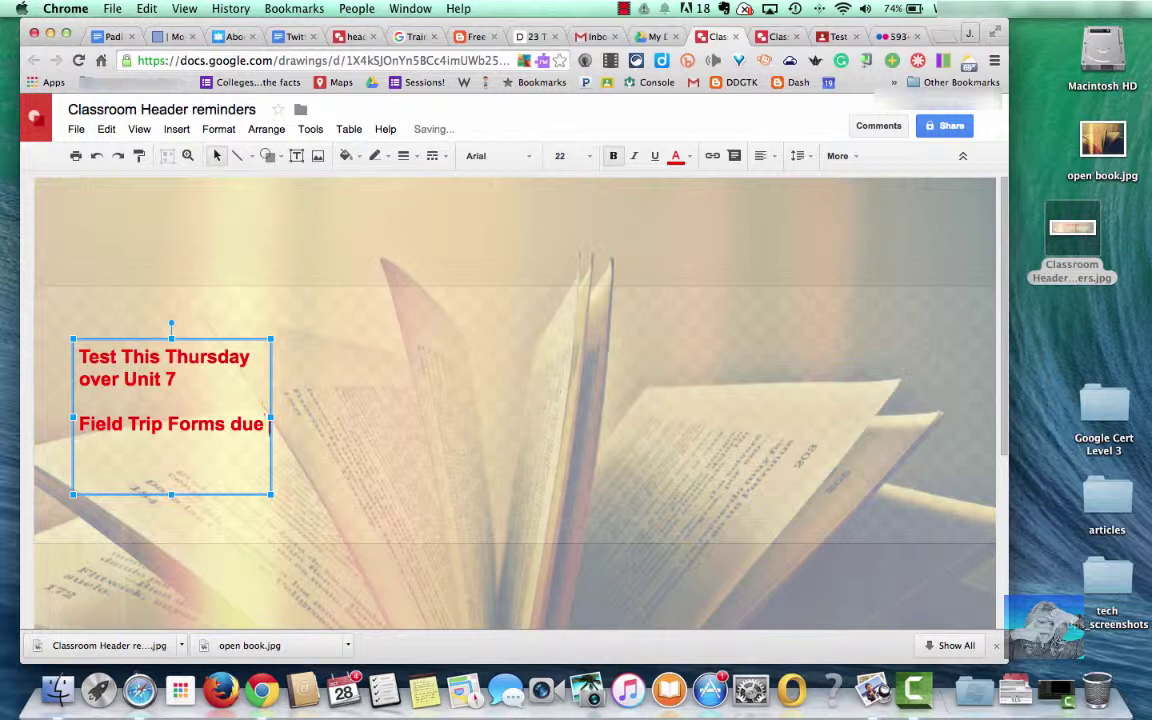
pyautogui.write(' this Wednes')
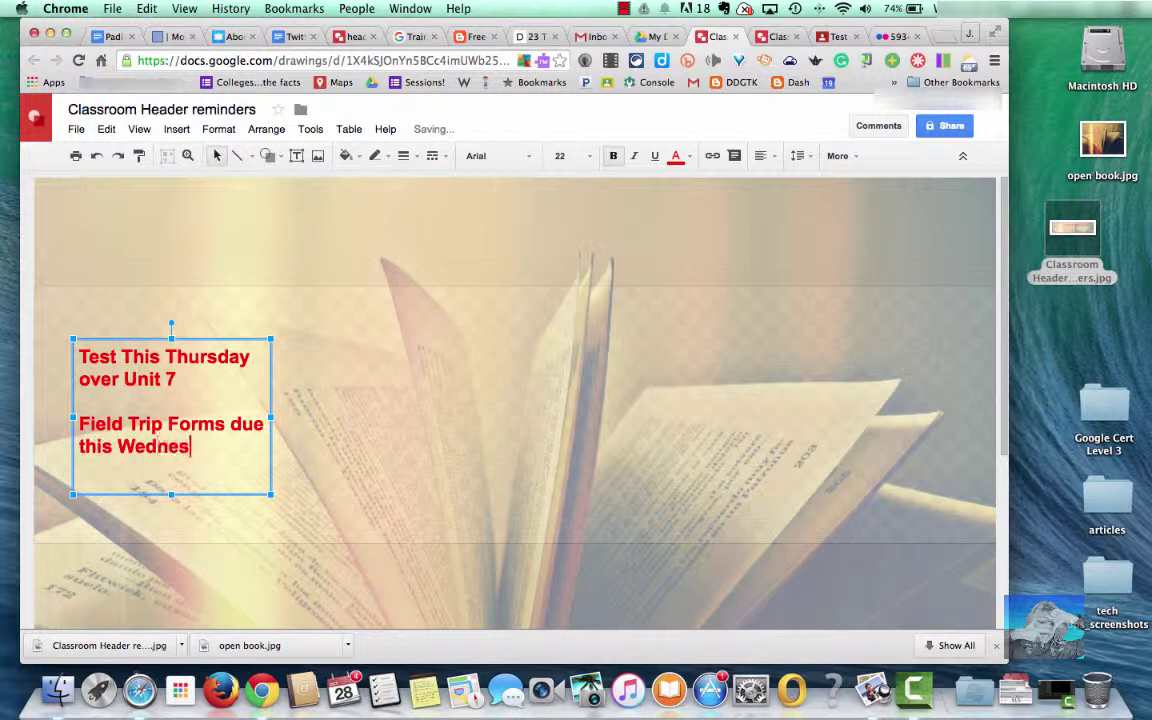
pyautogui.write('day')
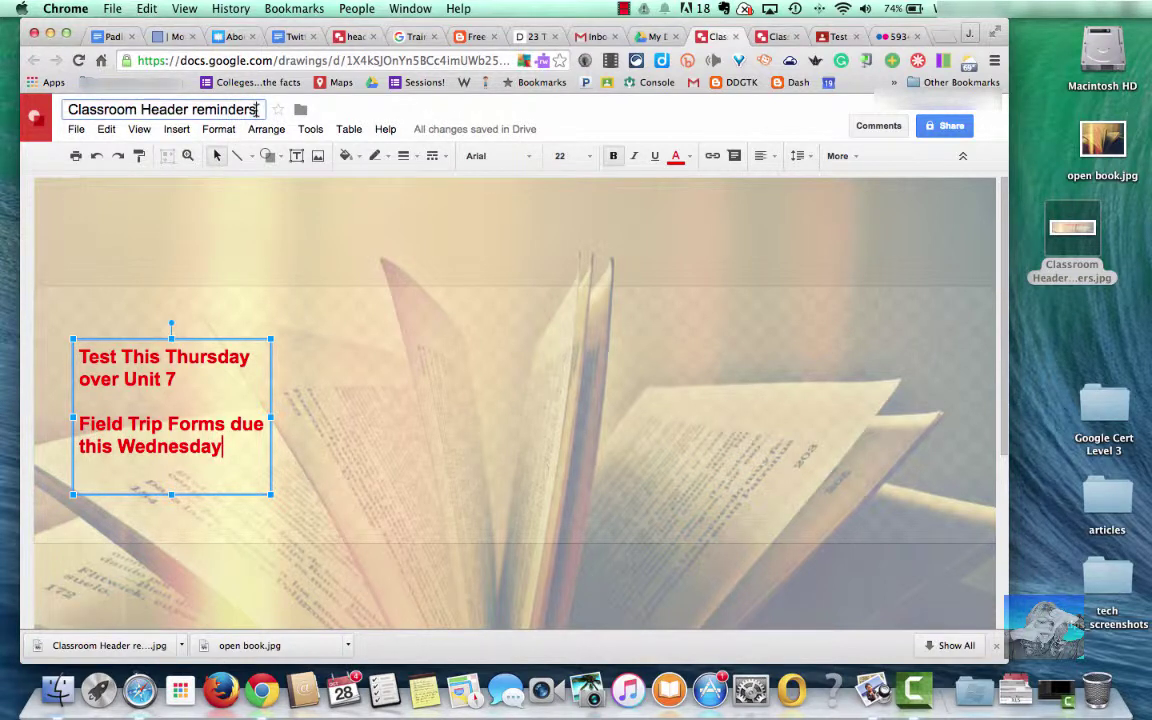
# Step: Rename the drawing 'Classroom Header reminders2' and download it as a JPEG image
pyautogui.click(258, 110)
pyautogui.write('2')
pyautogui.click(78, 130)
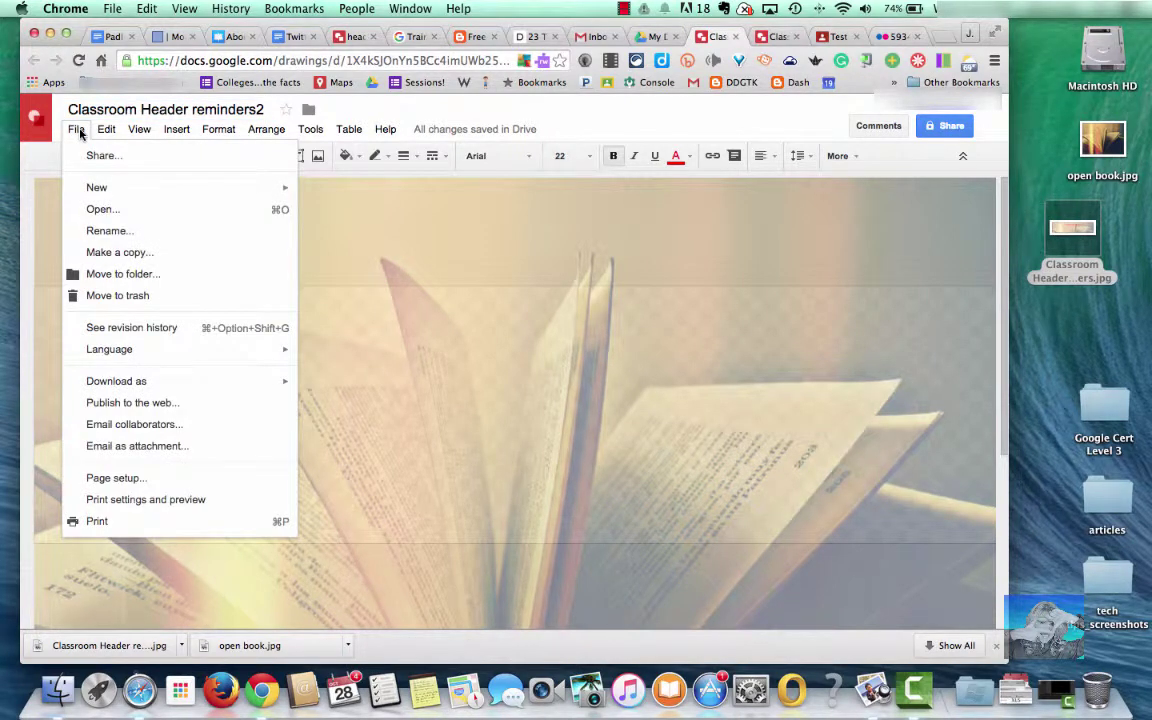
pyautogui.moveTo(166, 391)
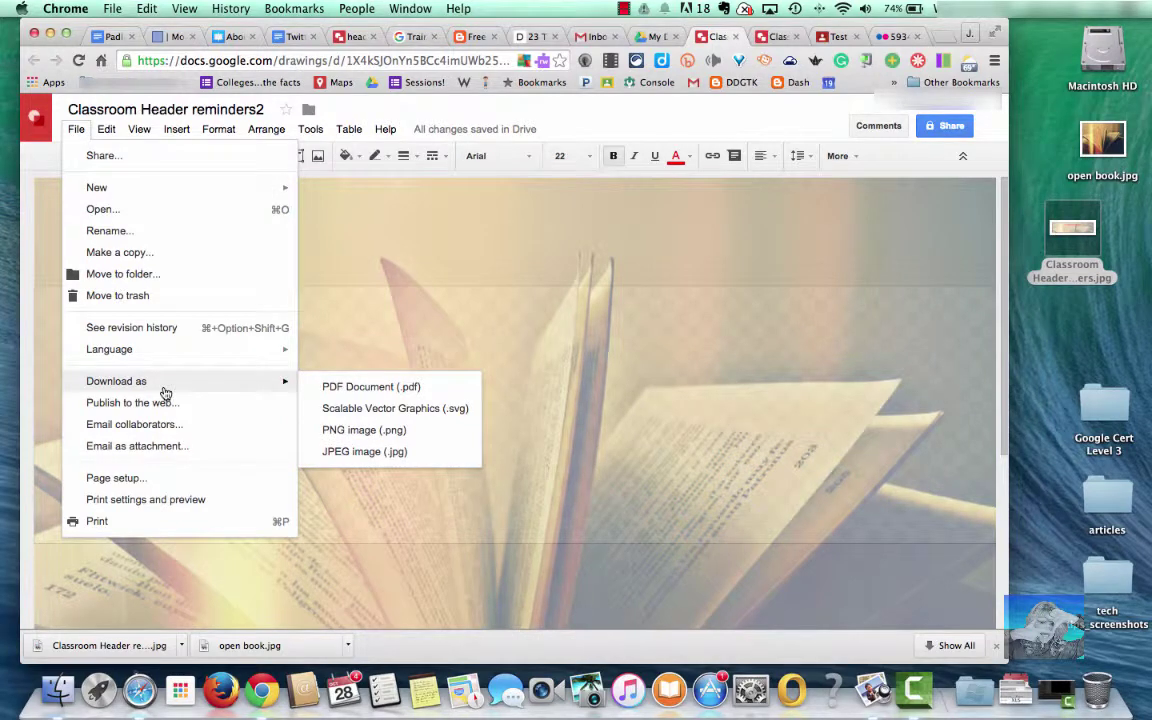
pyautogui.click(350, 452)
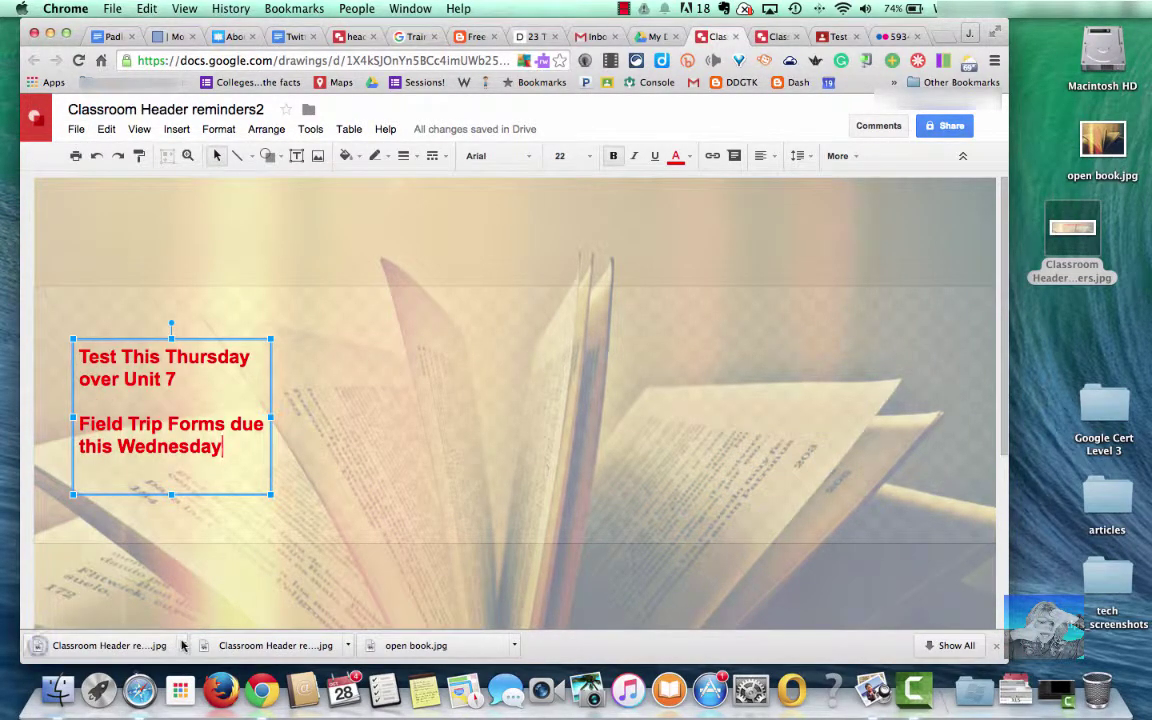
pyautogui.click(180, 645)
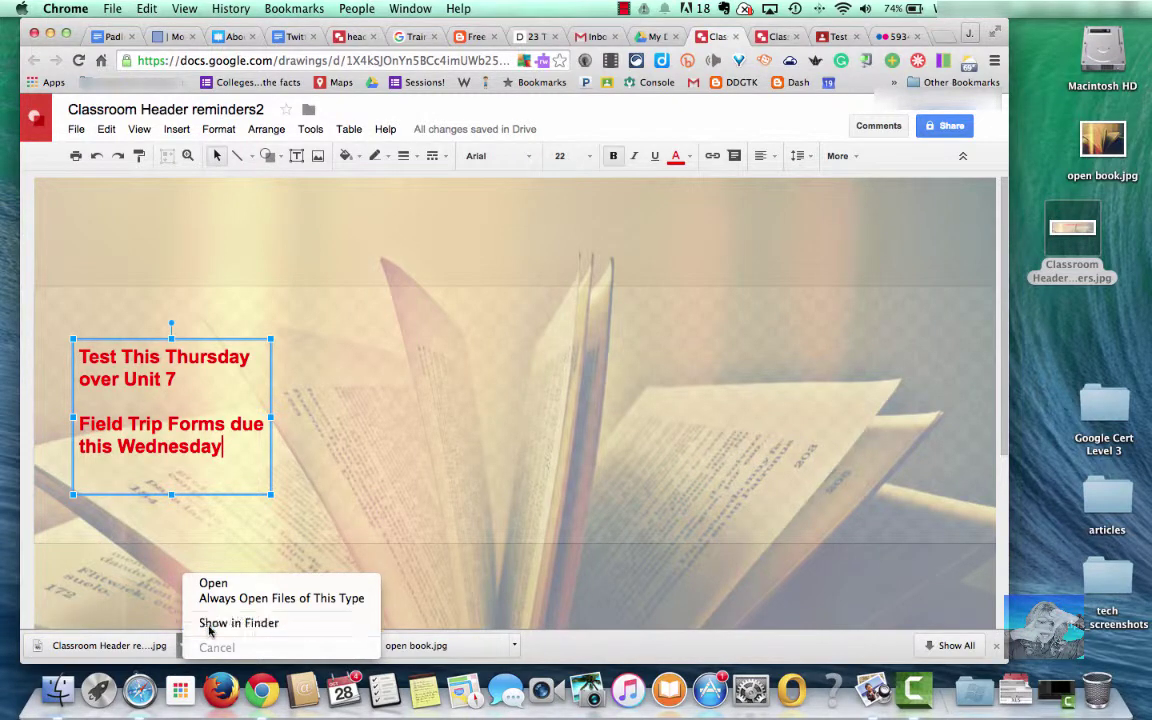
# Step: Move Classroom Header reminders2.jpg from Downloads to the desktop, then return to the Test Student Class page
pyautogui.click(210, 624)
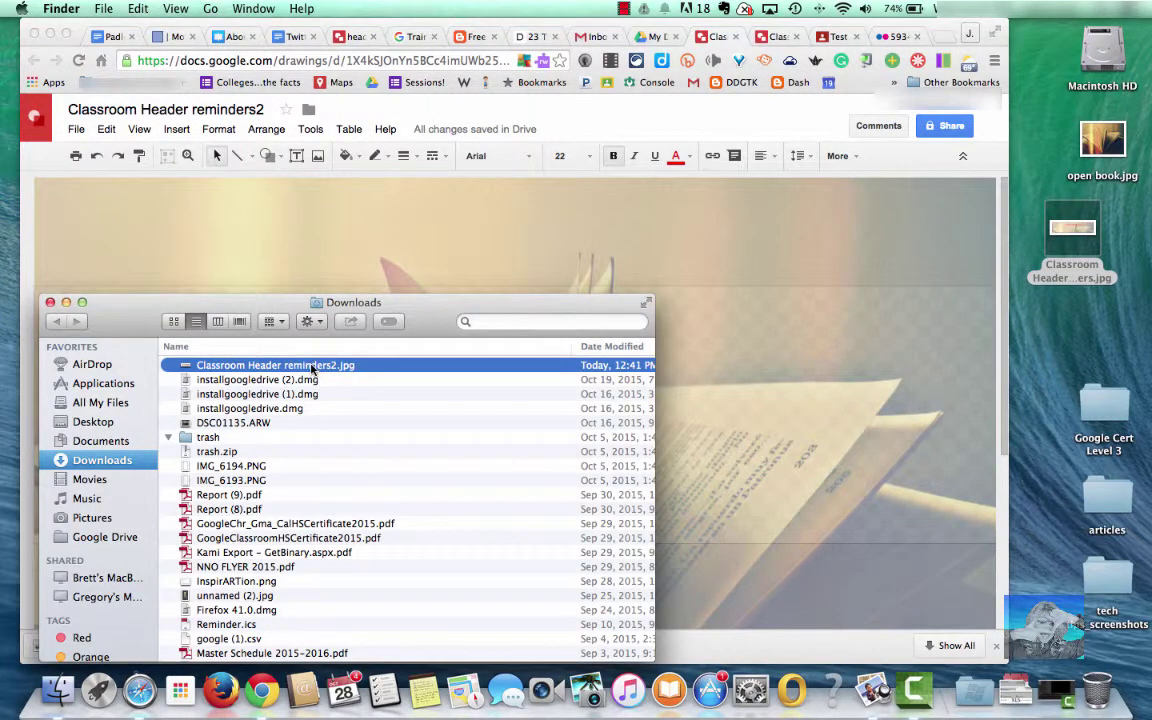
pyautogui.moveTo(310, 369); pyautogui.dragTo(1072, 330)
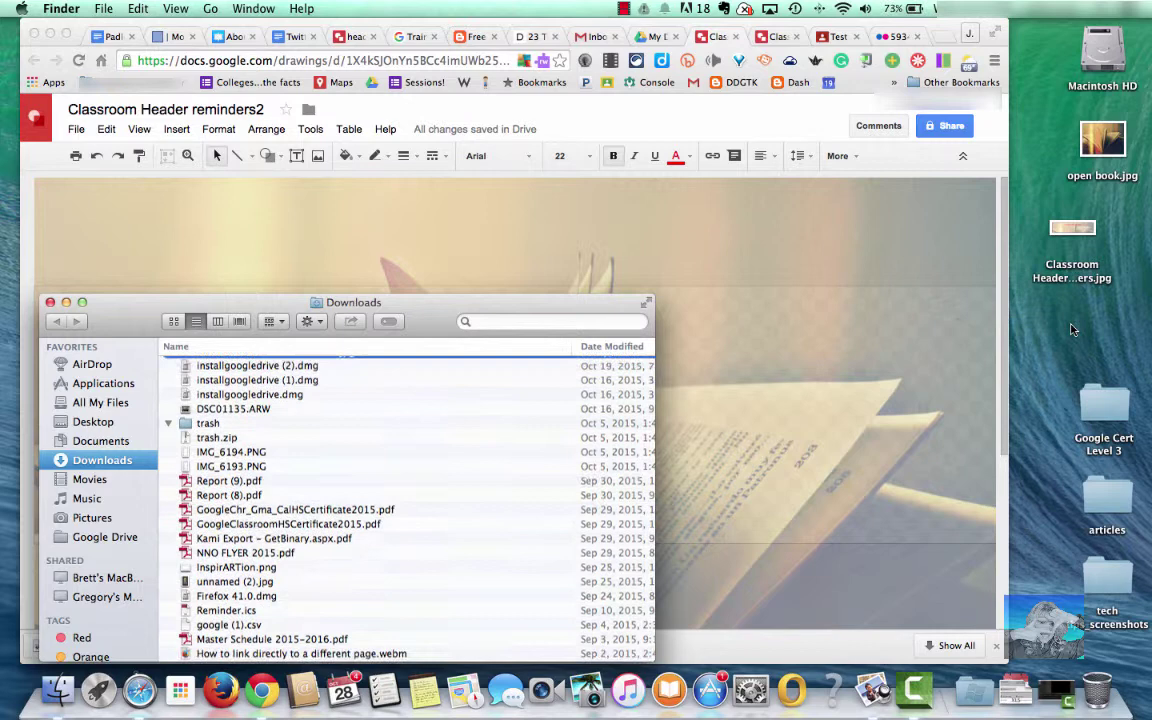
pyautogui.click(457, 258)
pyautogui.click(830, 37)
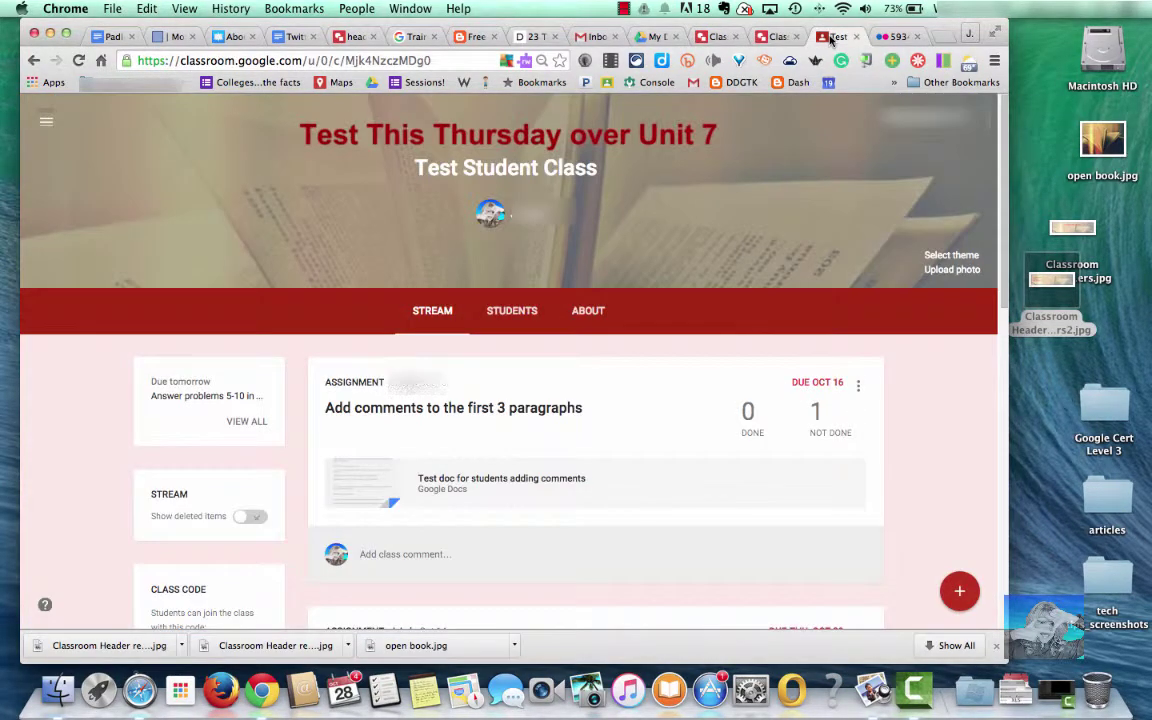
# Step: Upload Classroom Header reminders2.jpg, then shift the crop left and widen it to frame both reminders
pyautogui.click(947, 272)
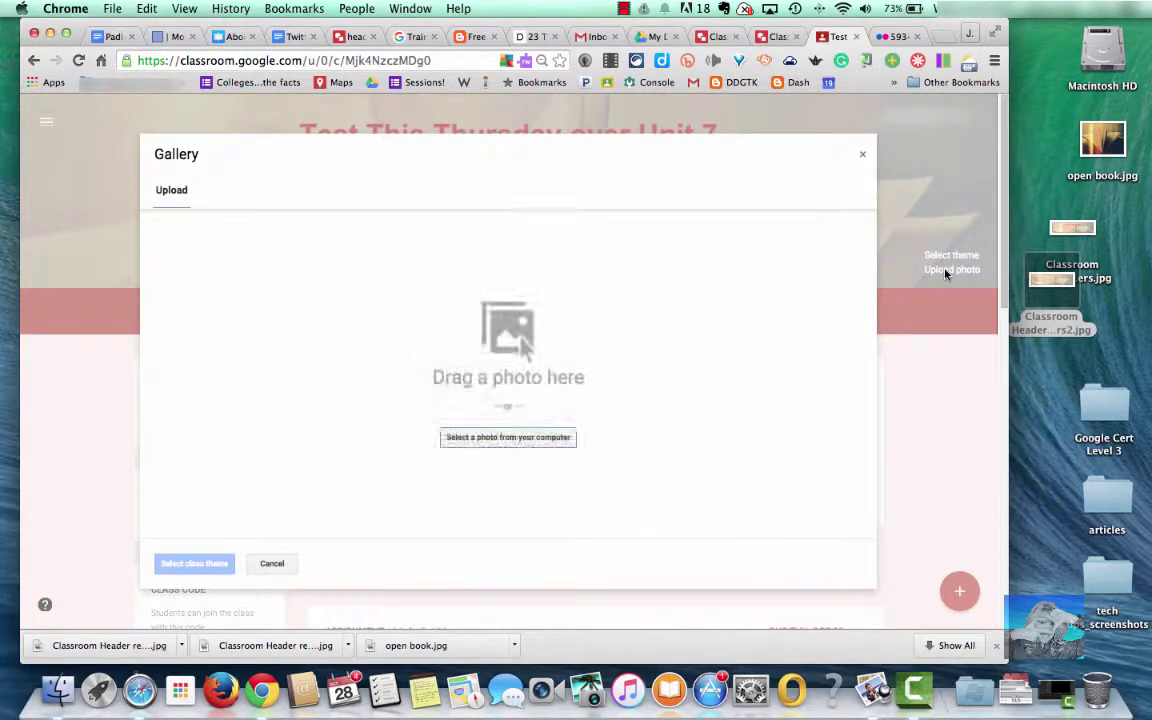
pyautogui.click(496, 441)
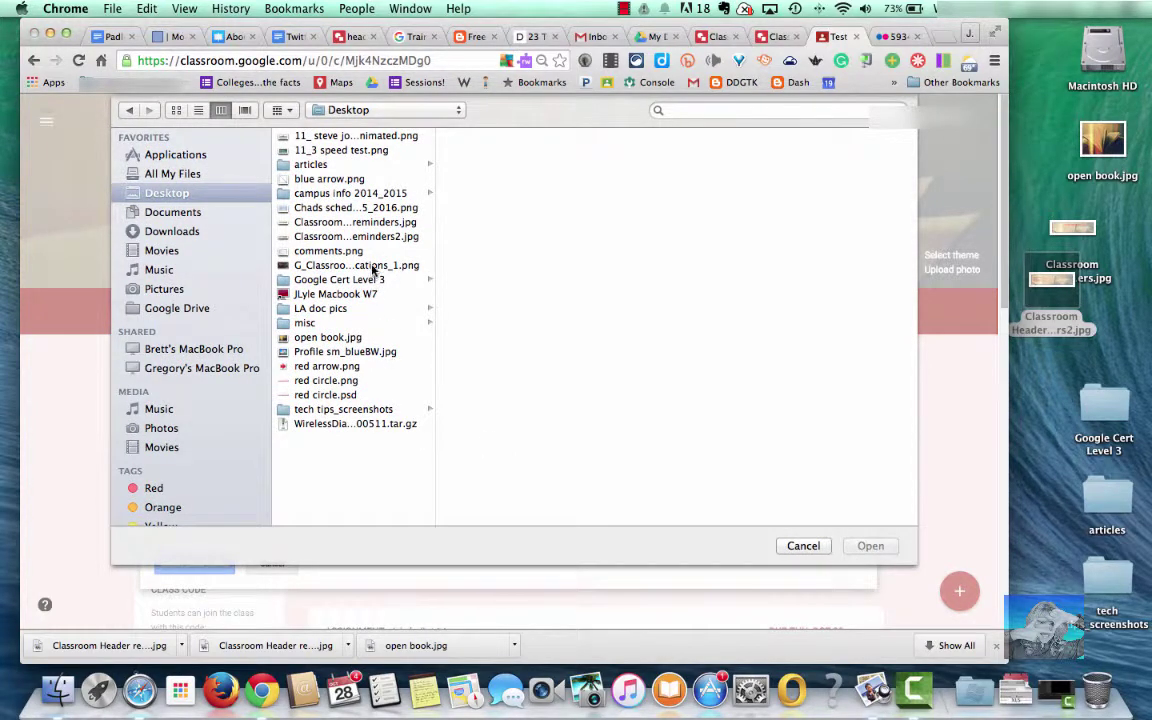
pyautogui.click(338, 236)
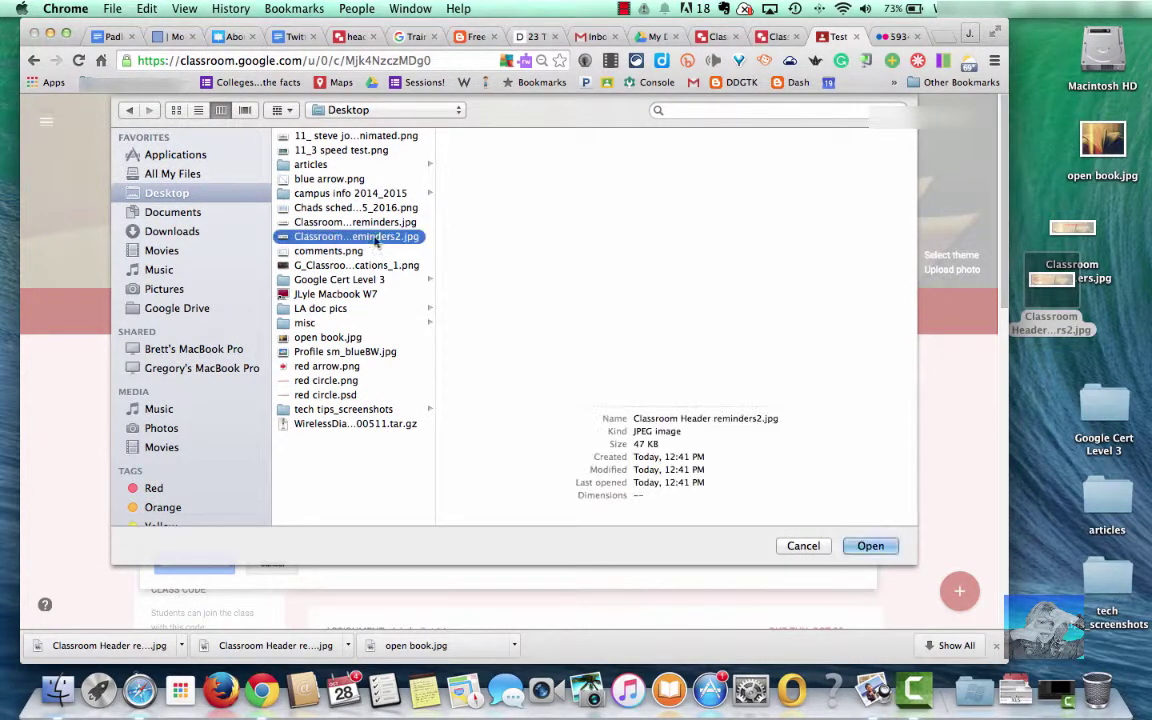
pyautogui.click(870, 545)
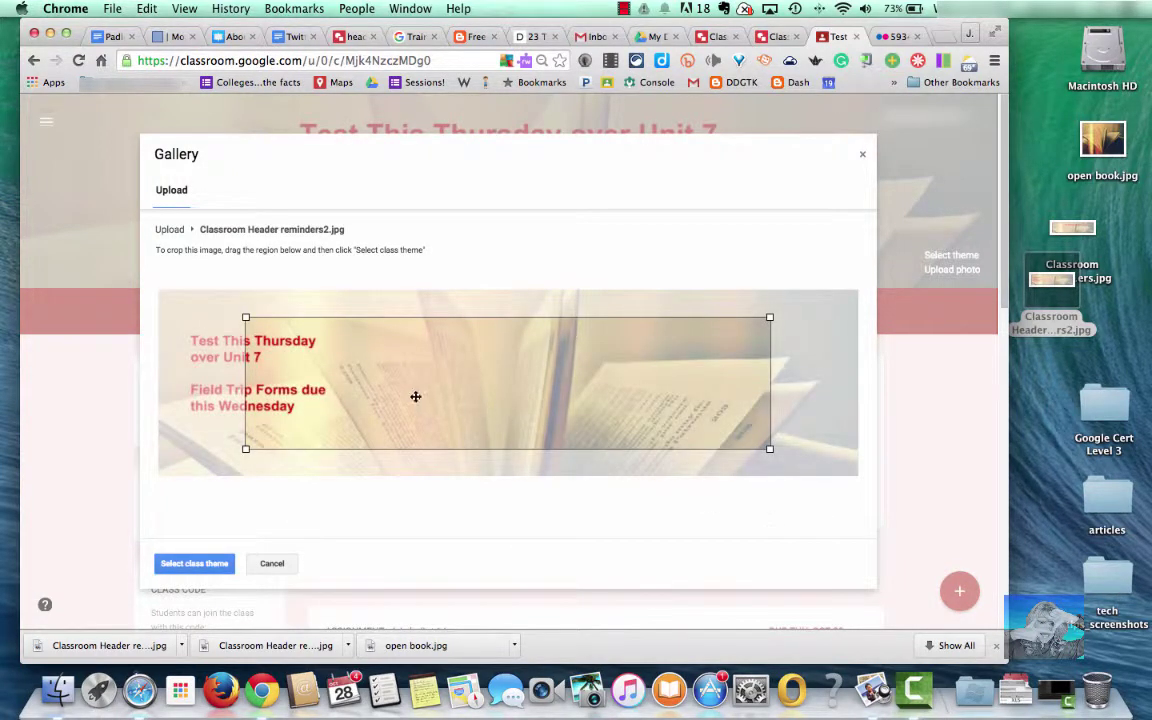
pyautogui.moveTo(260, 448); pyautogui.dragTo(235, 426)
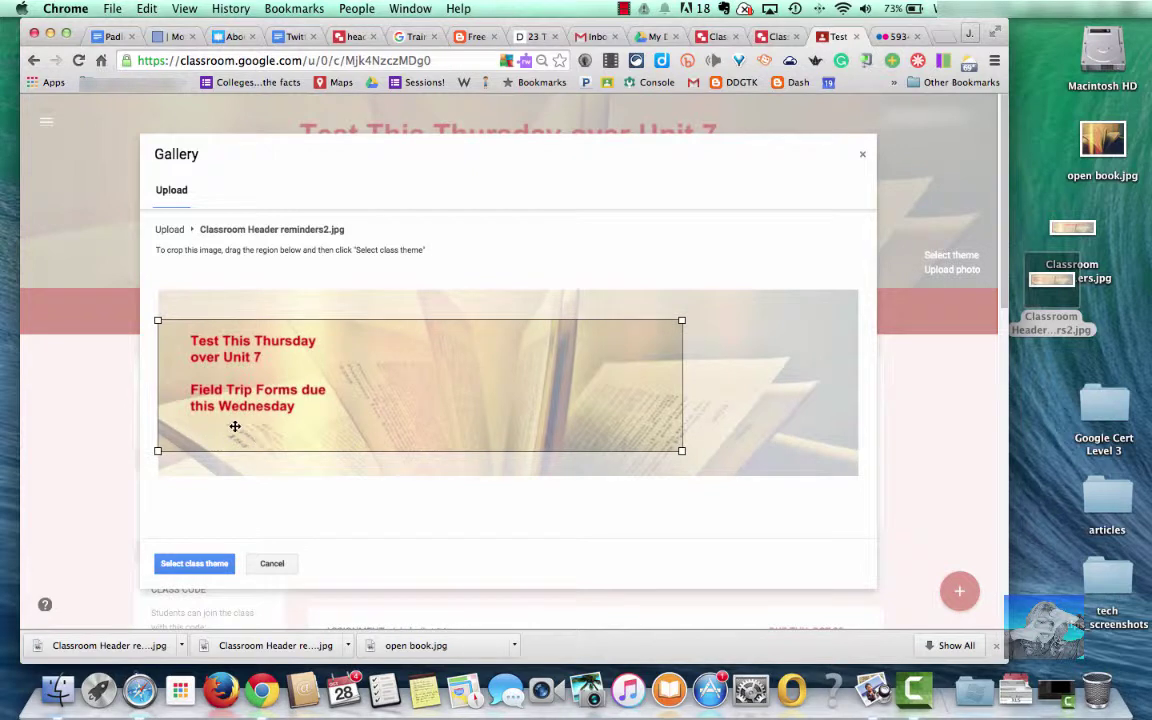
pyautogui.moveTo(682, 451); pyautogui.dragTo(710, 463)
pyautogui.moveTo(710, 318); pyautogui.dragTo(764, 262)
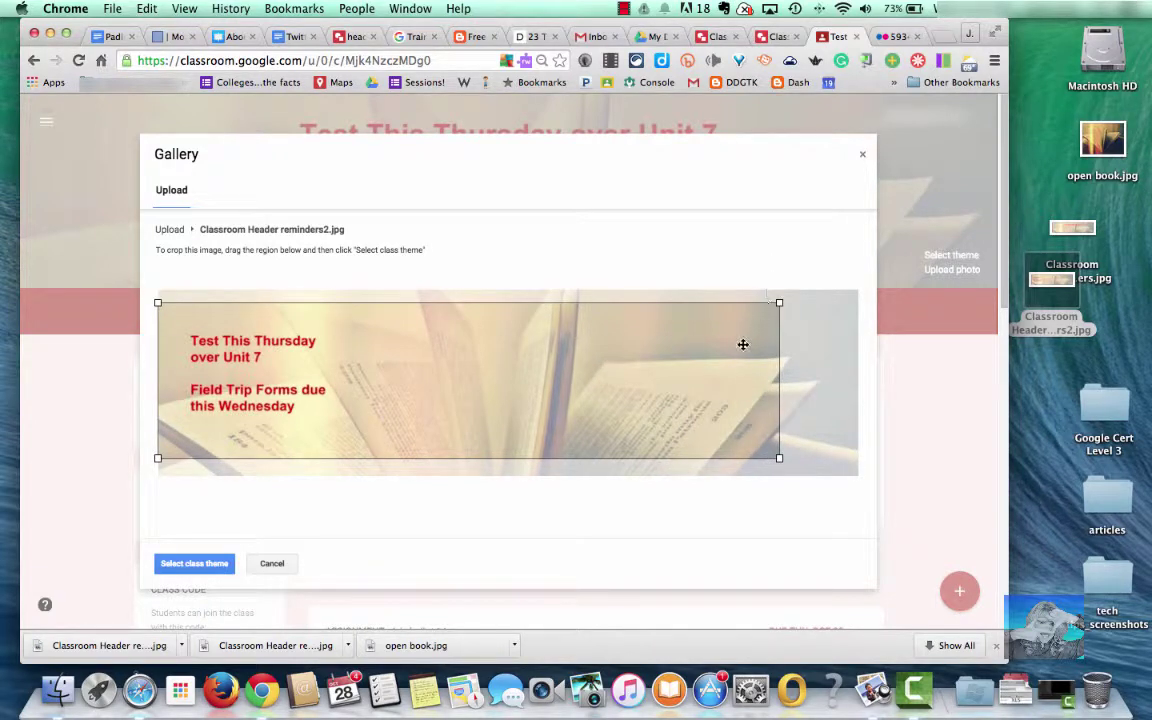
# Step: Apply the cropped reminders2 banner as Test Student Class's theme and check the new header
pyautogui.click(190, 564)
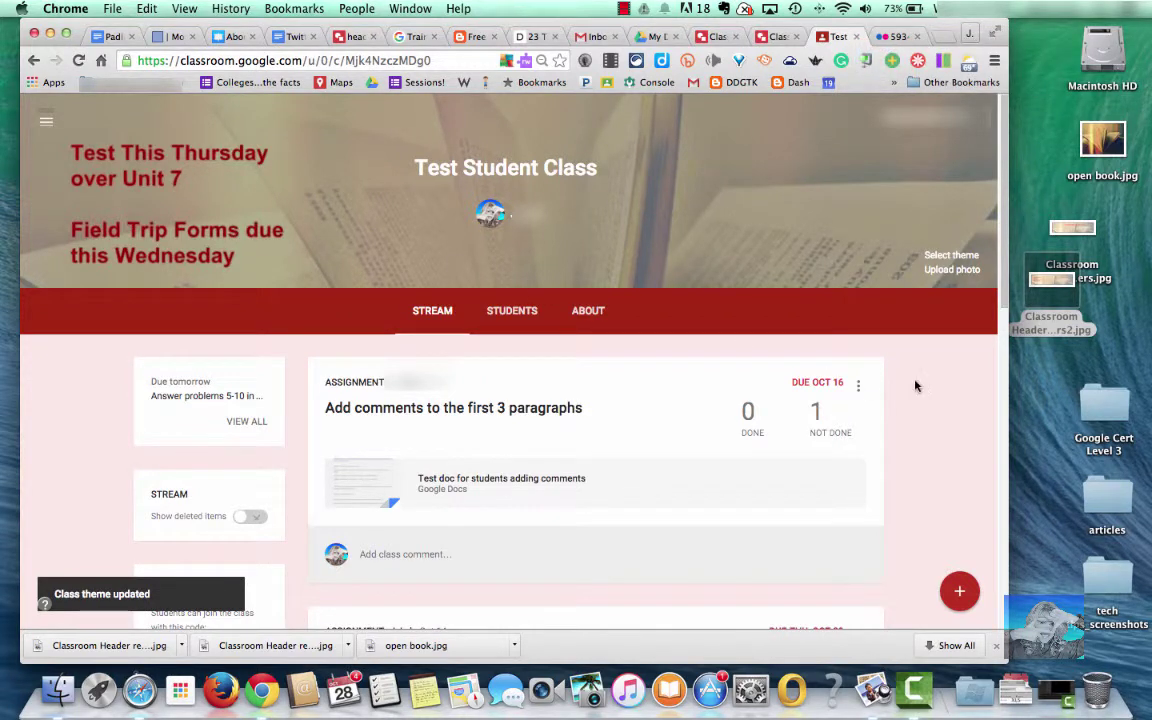
pyautogui.scroll(-1, 1003, 290)
pyautogui.scroll(1, 1005, 288)
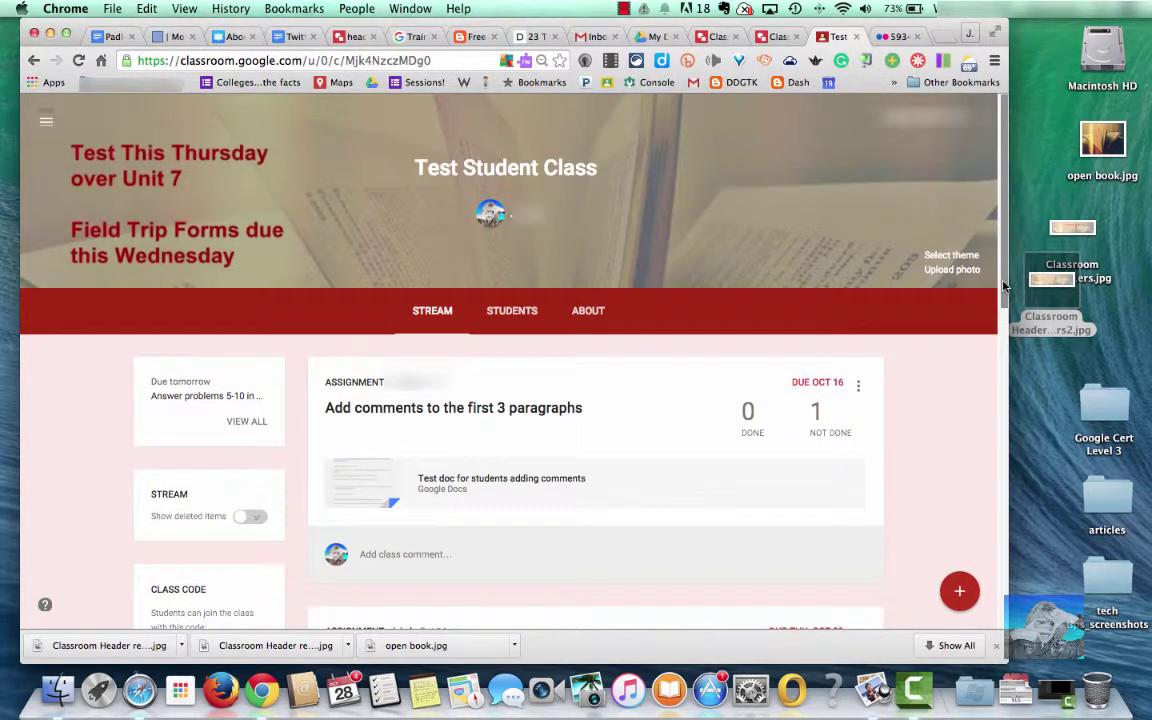